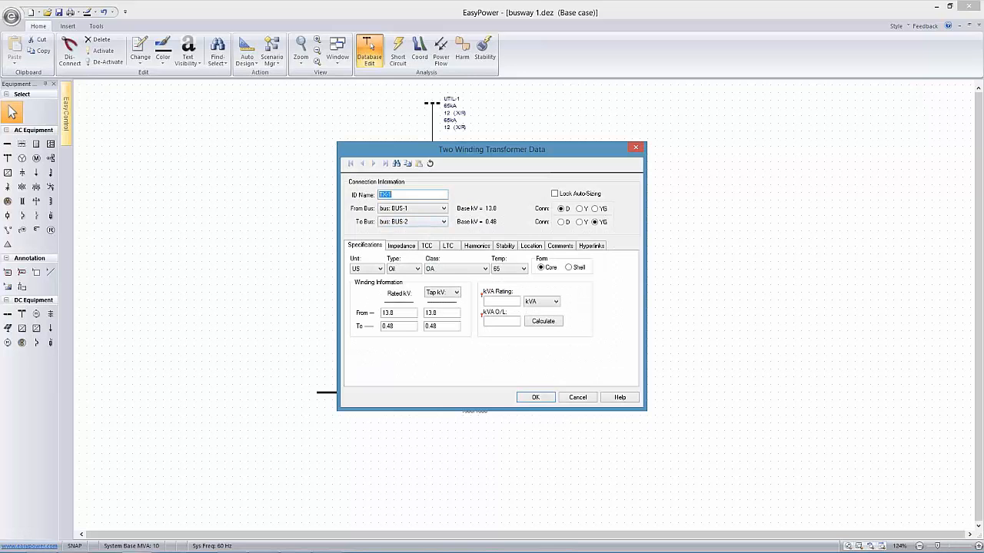
Set transformer TX-1's rating to 2000 kVA, calculate its impedance data, and accept the transformer data
{"action": "left_click", "coordinate": [495, 300]}
{"action": "left_click", "coordinate": [402, 246]}
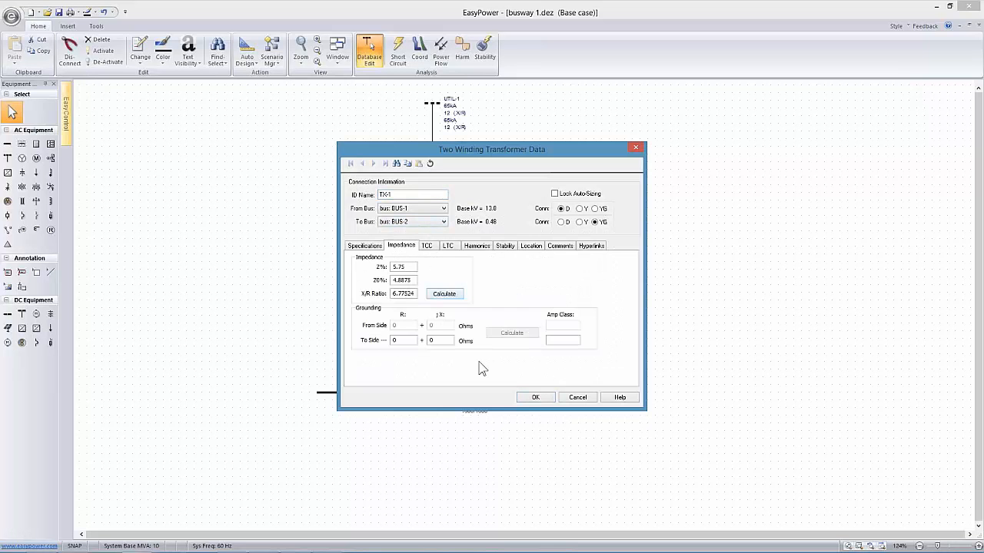
{"action": "left_click", "coordinate": [535, 397]}
{"action": "scroll", "coordinate": [461, 318], "scroll_direction": "down", "scroll_amount": 1}
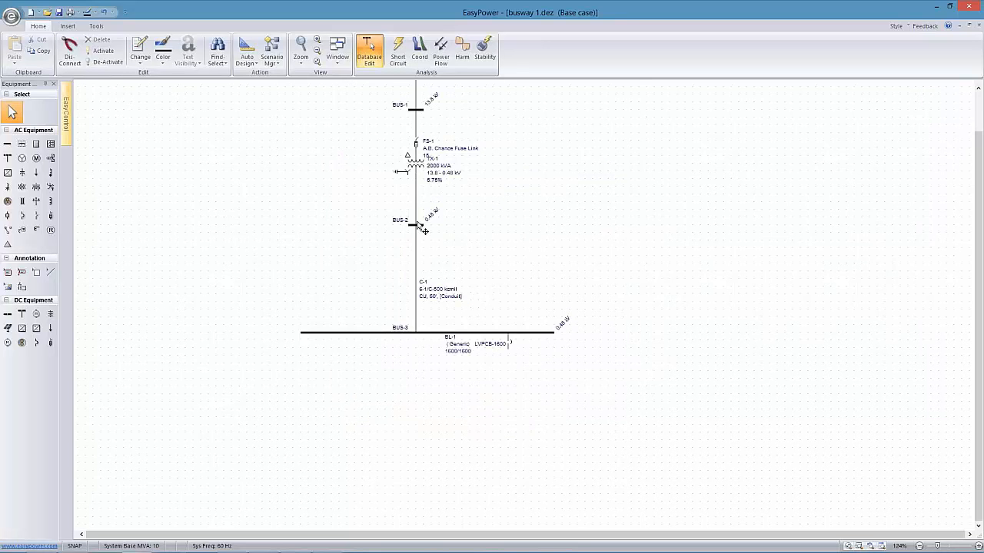
Review the specifications of cable C-1 between BUS-2 and BUS-3 and close its data
{"action": "double_click", "coordinate": [415, 274]}
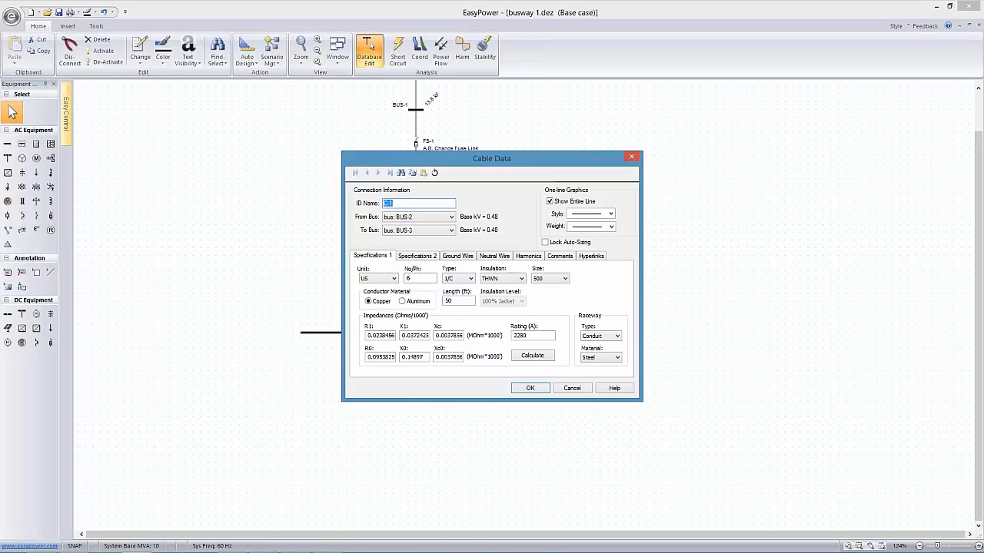
{"action": "left_click", "coordinate": [530, 388]}
{"action": "scroll", "coordinate": [359, 332], "scroll_direction": "down", "scroll_amount": 3}
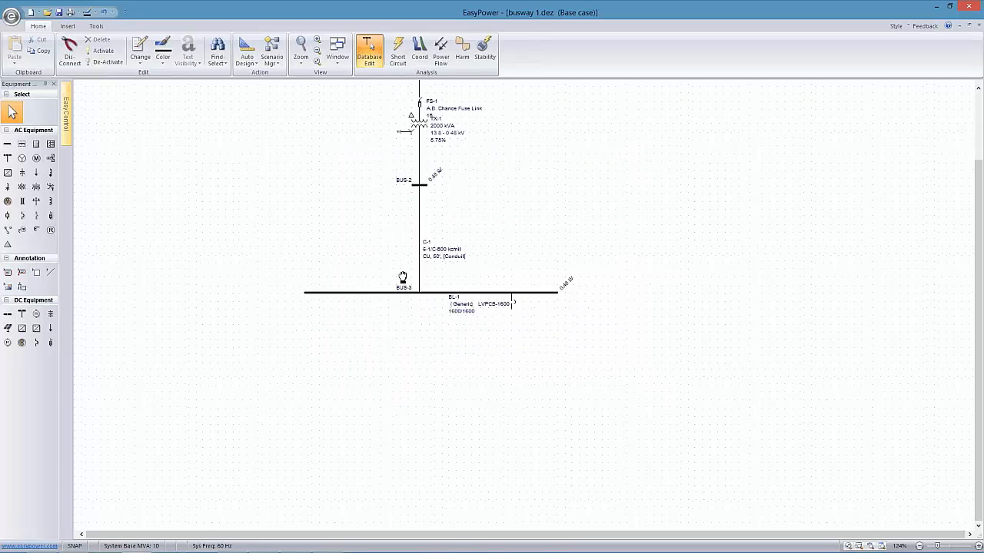
Draw a busway from breaker BL-1, place a new bus beside BUS-3, and connect the busway's open end to it
{"action": "left_click_drag", "start_coordinate": [424, 219], "coordinate": [409, 205]}
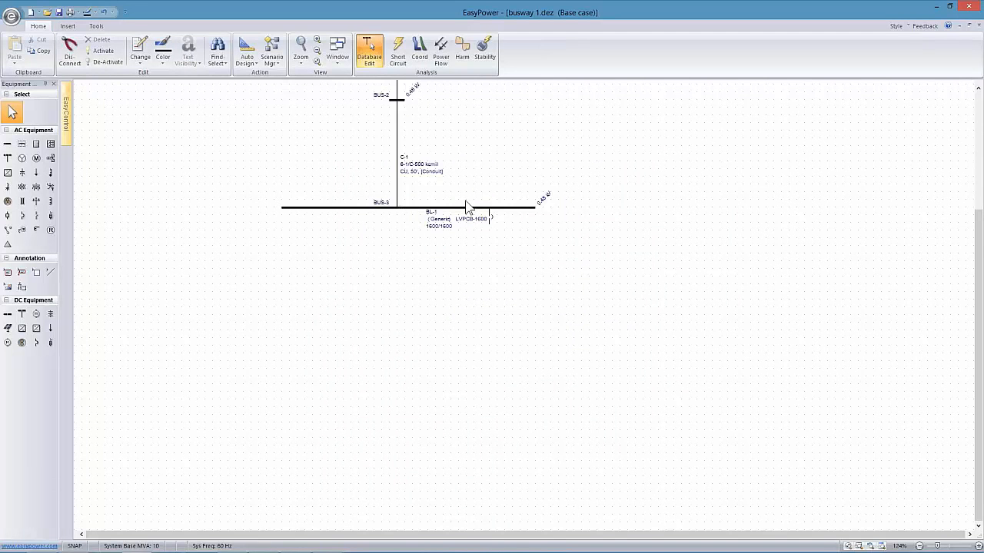
{"action": "left_click_drag", "start_coordinate": [603, 235], "coordinate": [487, 215]}
{"action": "left_click_drag", "start_coordinate": [570, 185], "coordinate": [498, 204]}
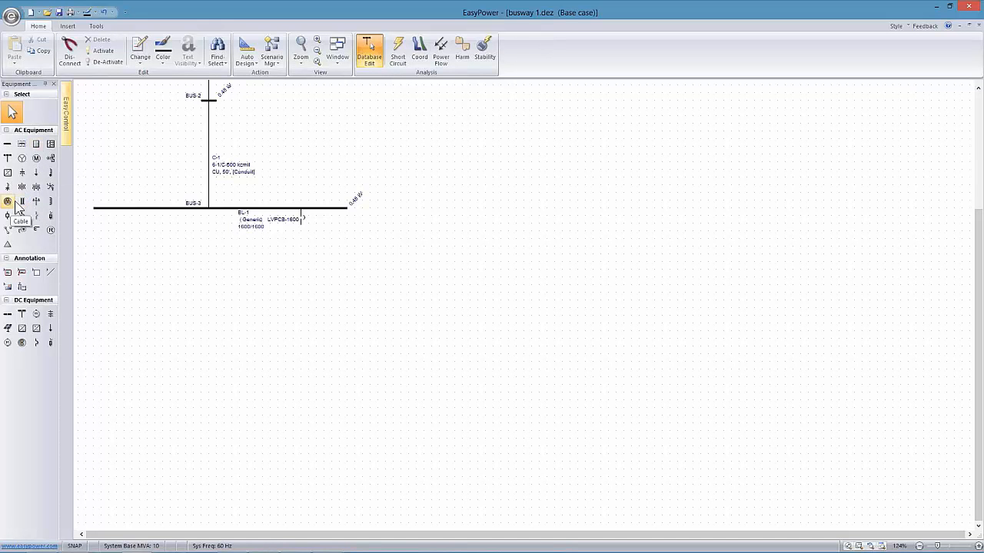
{"action": "left_click", "coordinate": [22, 202]}
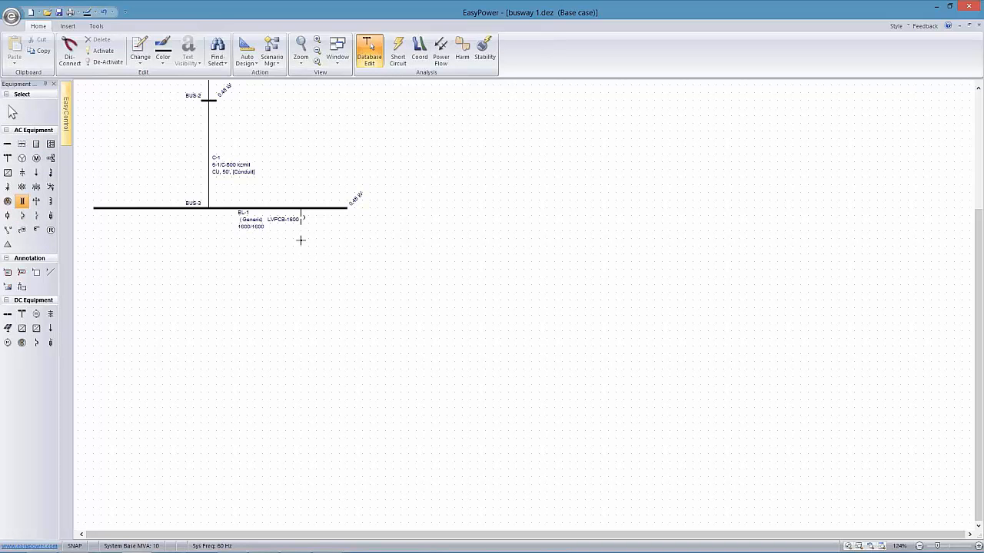
{"action": "left_click_drag", "start_coordinate": [300, 224], "coordinate": [523, 231]}
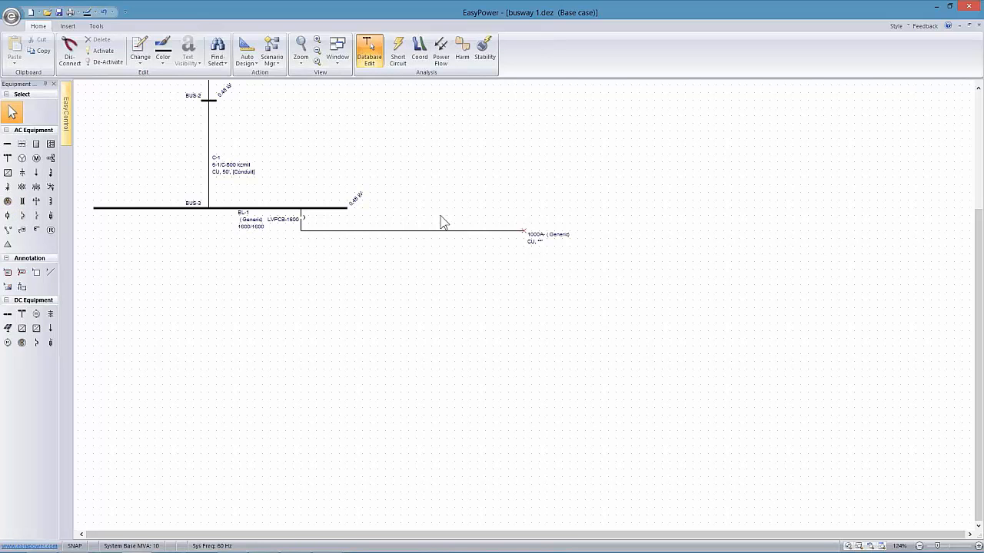
{"action": "left_click", "coordinate": [7, 145]}
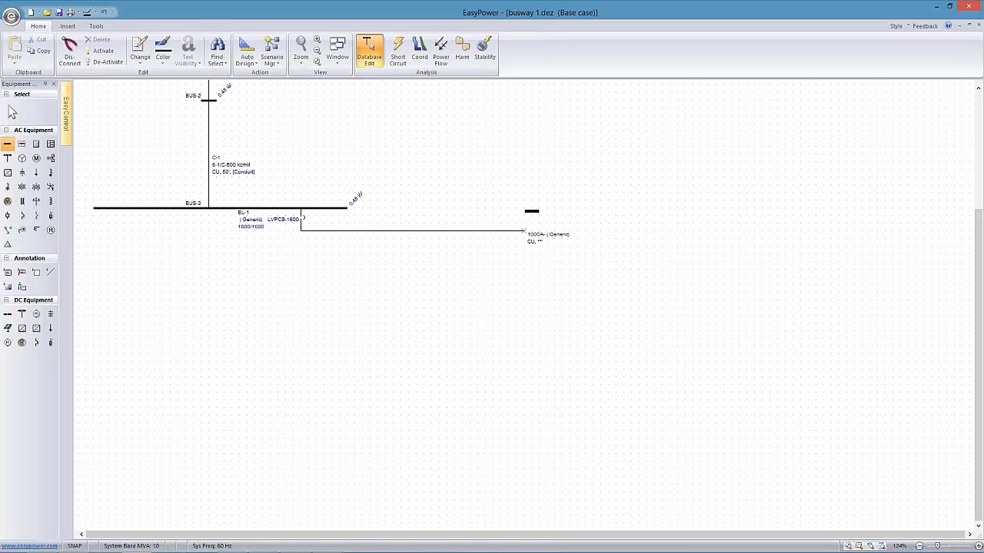
{"action": "left_click", "coordinate": [506, 212]}
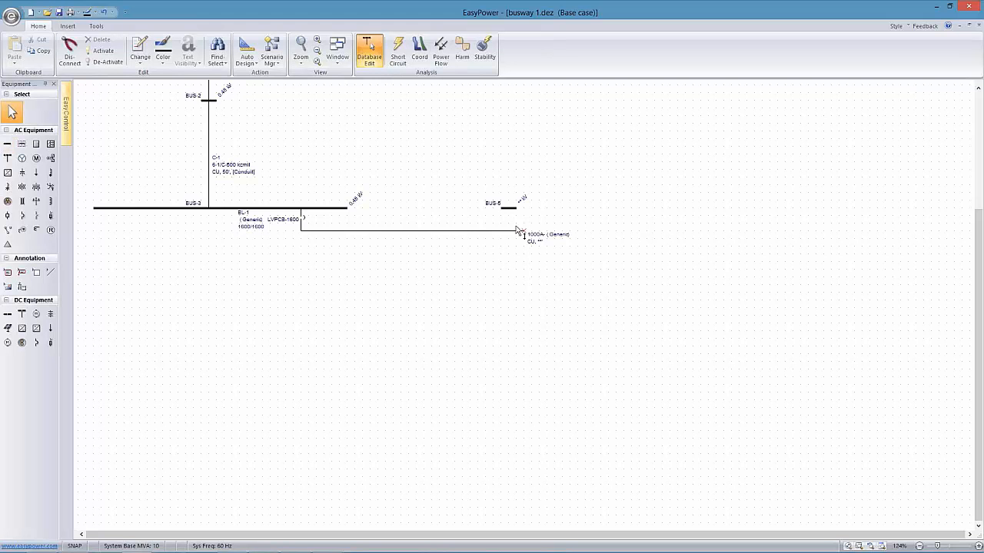
{"action": "left_click_drag", "start_coordinate": [516, 231], "coordinate": [507, 209]}
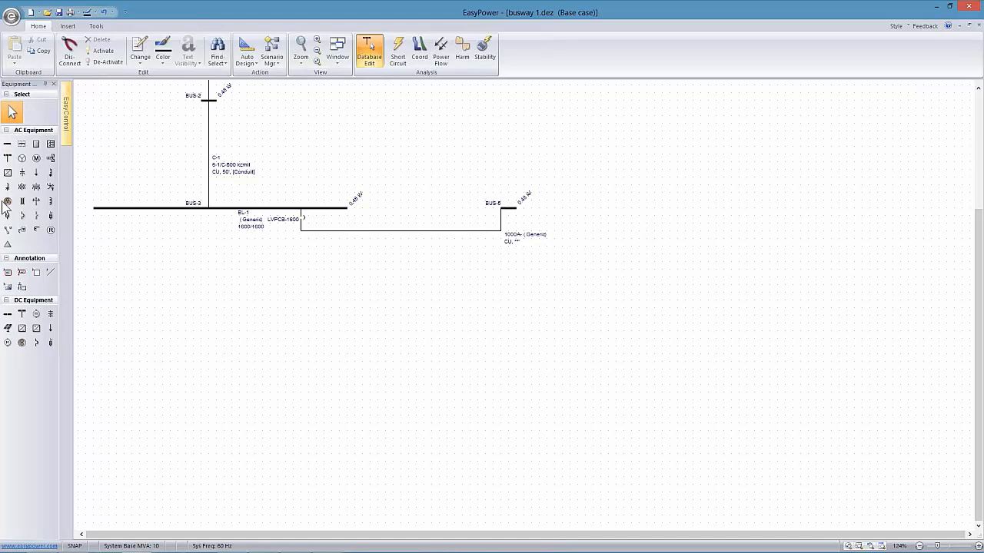
Add two more buses spaced out in a row beyond BUS-5
{"action": "left_click", "coordinate": [7, 144]}
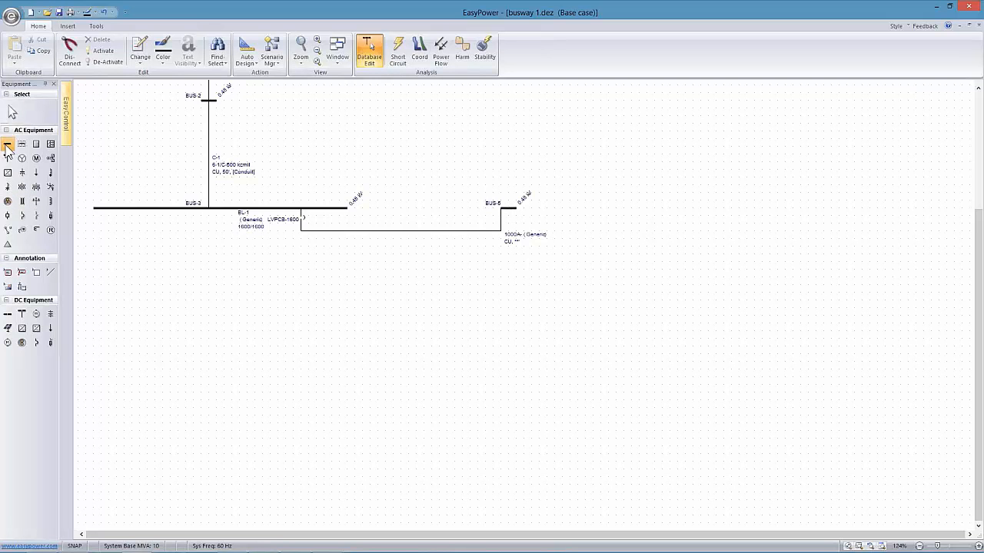
{"action": "left_click", "coordinate": [688, 206]}
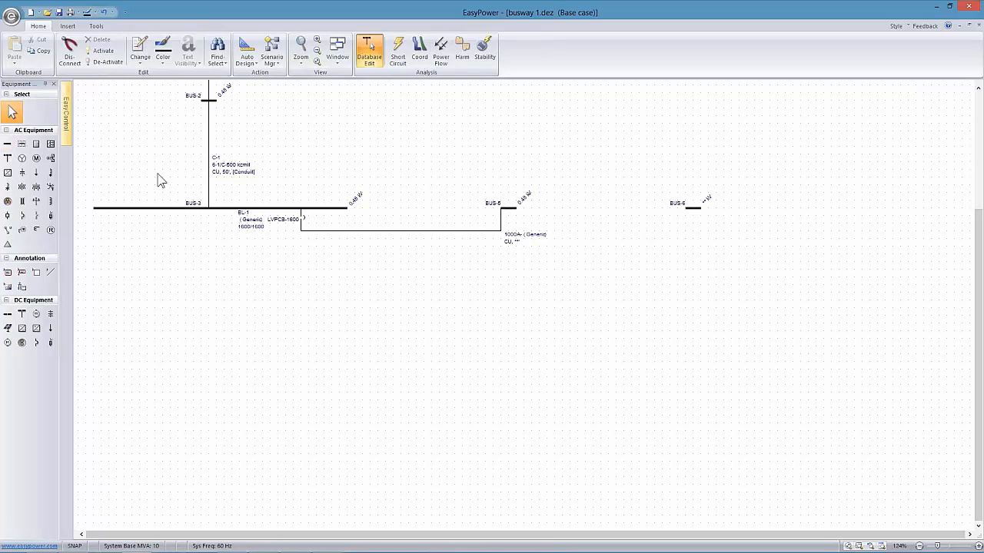
{"action": "left_click", "coordinate": [7, 145]}
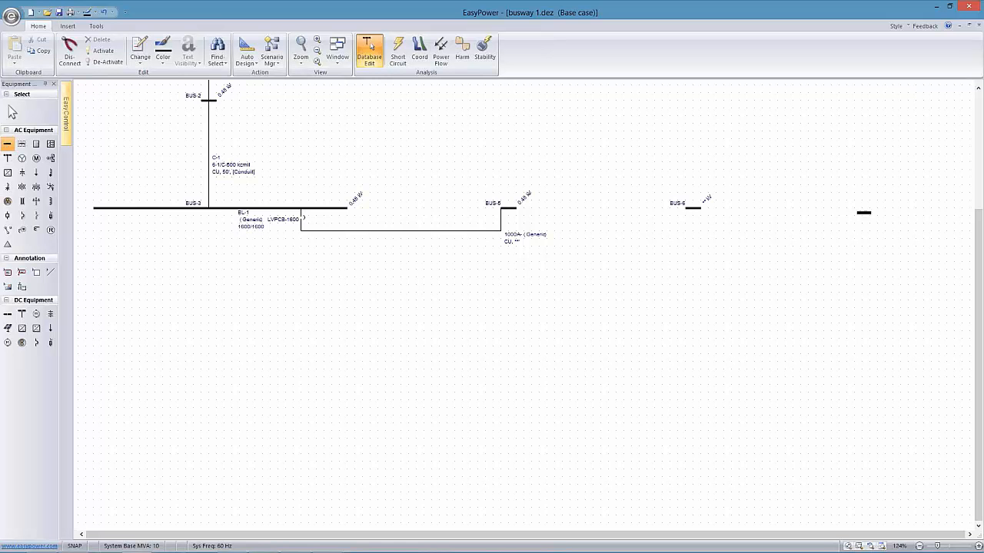
{"action": "left_click", "coordinate": [862, 214]}
{"action": "left_click_drag", "start_coordinate": [806, 248], "coordinate": [678, 252]}
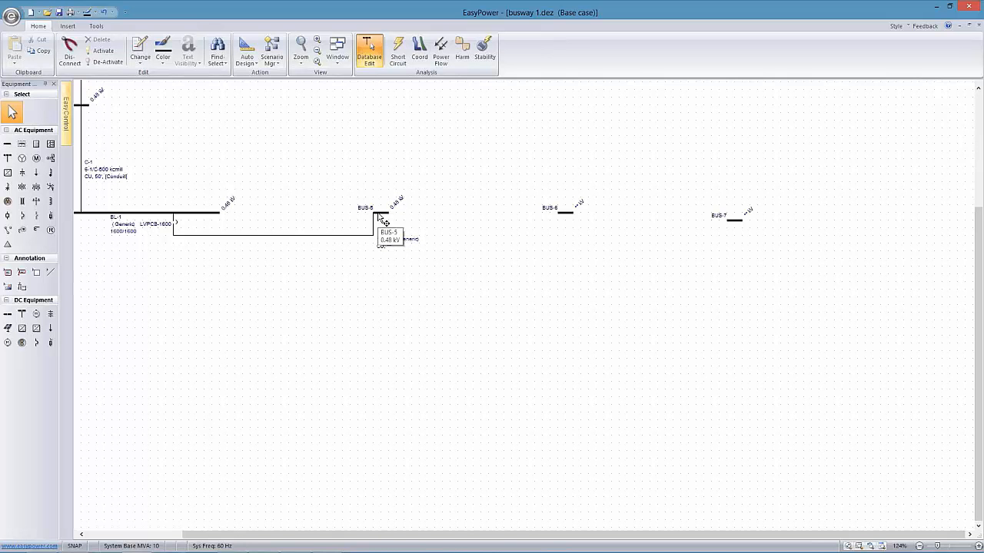
Connect BUS-5 to BUS-6 with a busway and arrange both buses beneath the busway line, with BUS-5 lengthened
{"action": "left_click", "coordinate": [22, 200]}
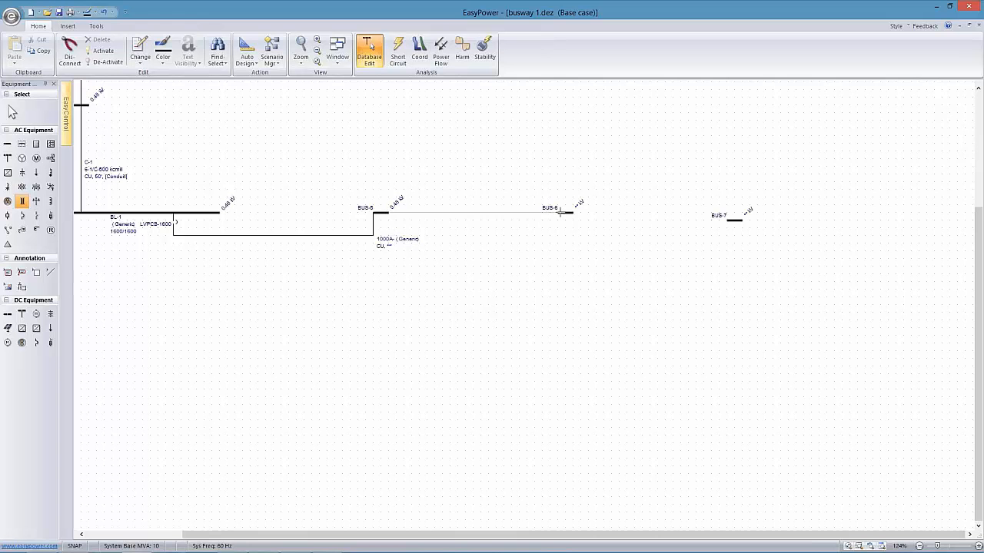
{"action": "left_click", "coordinate": [559, 213]}
{"action": "left_click_drag", "start_coordinate": [515, 213], "coordinate": [512, 235]}
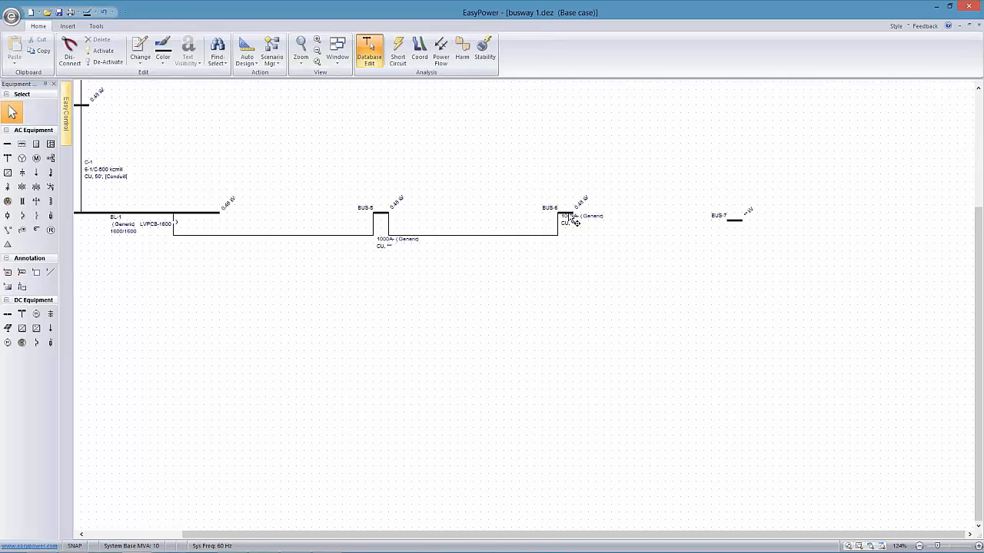
{"action": "left_click_drag", "start_coordinate": [573, 221], "coordinate": [572, 260]}
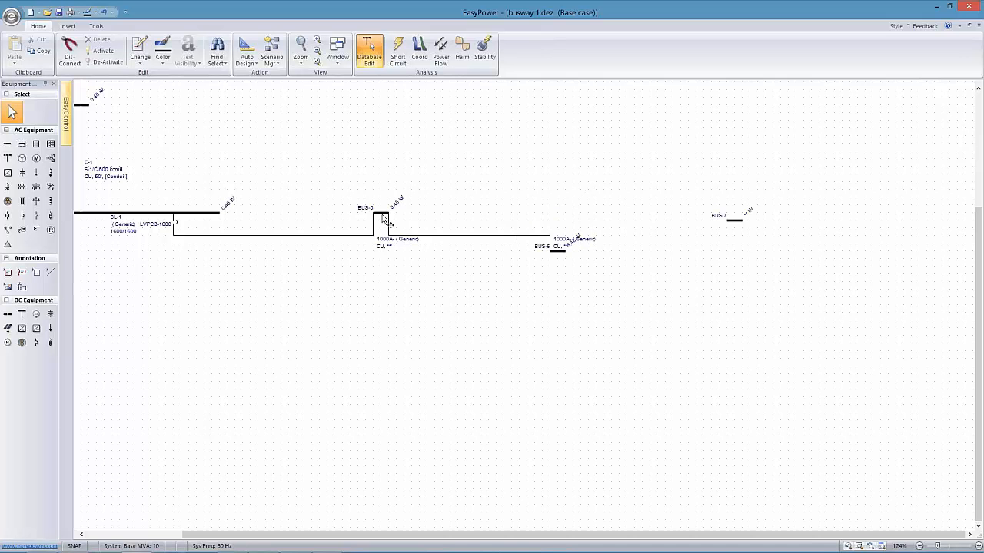
{"action": "left_click_drag", "start_coordinate": [382, 218], "coordinate": [405, 268]}
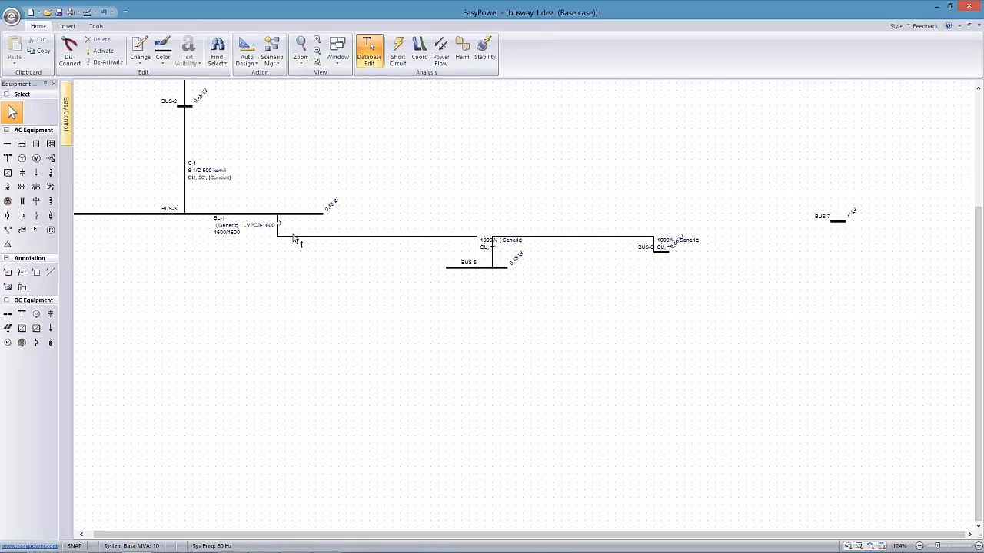
Open the data of the busway between BUS-3 and BUS-5 and set its manufacturer to CH and type to CP3P
{"action": "mouse_move", "coordinate": [293, 237]}
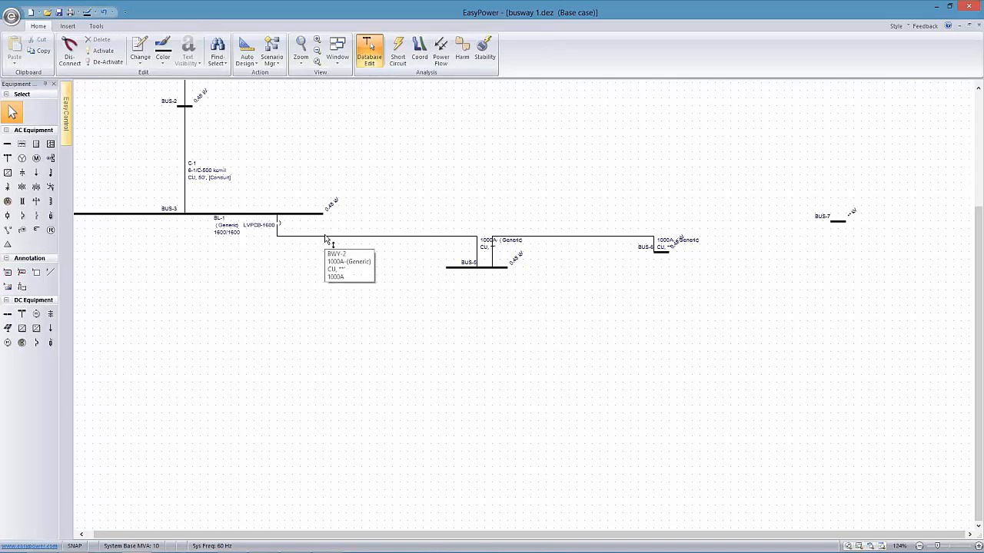
{"action": "left_click", "coordinate": [326, 237]}
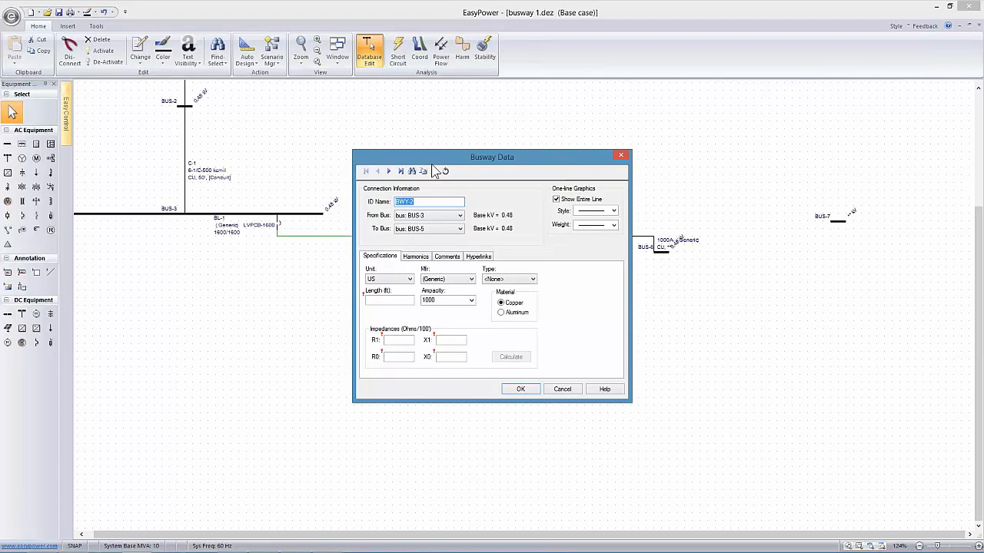
{"action": "left_click_drag", "start_coordinate": [431, 161], "coordinate": [295, 139]}
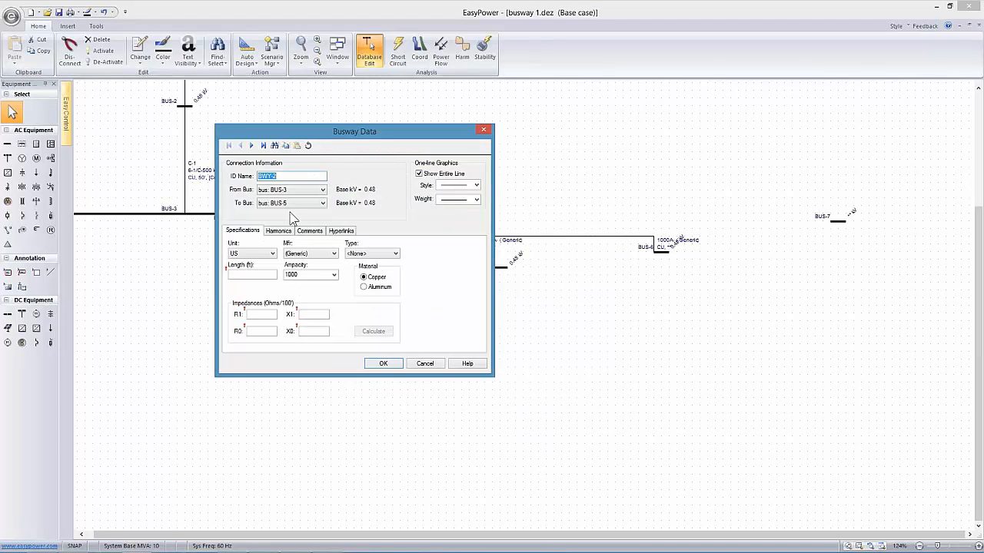
{"action": "left_click", "coordinate": [315, 255]}
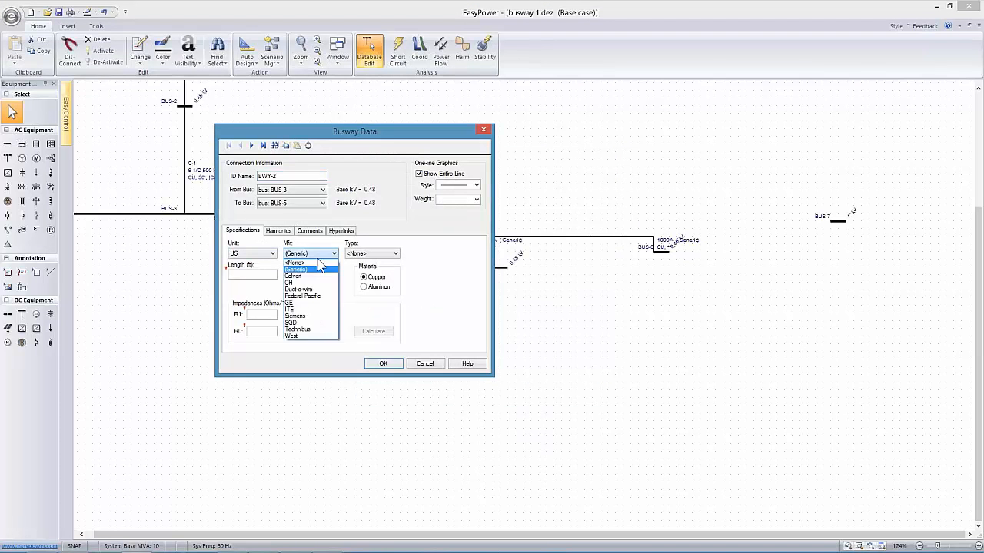
{"action": "left_click", "coordinate": [299, 283]}
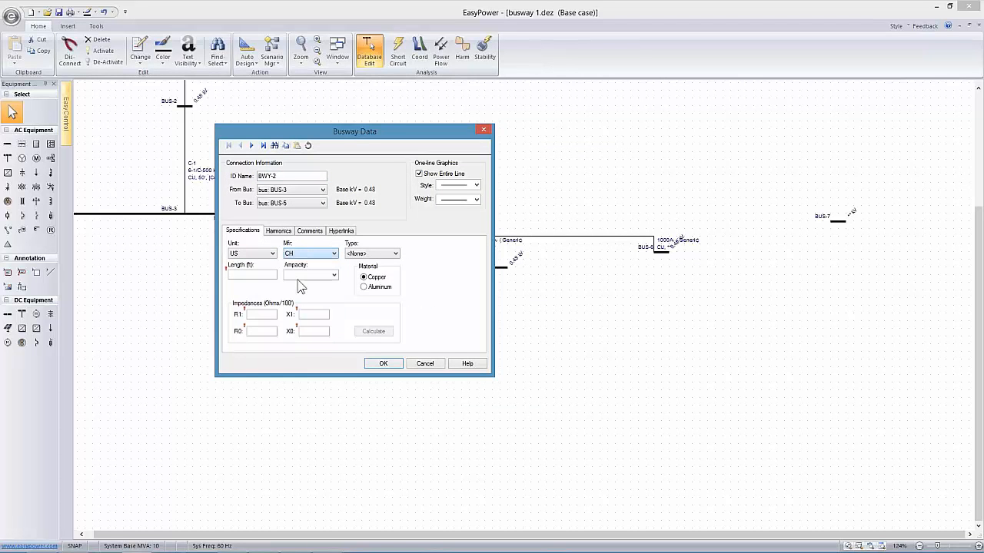
{"action": "left_click", "coordinate": [393, 254]}
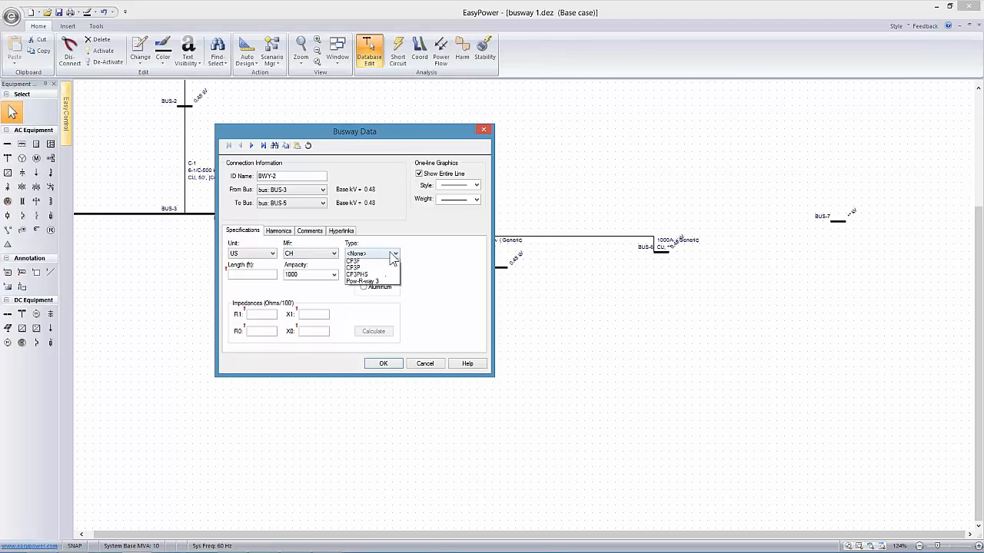
{"action": "left_click", "coordinate": [366, 267]}
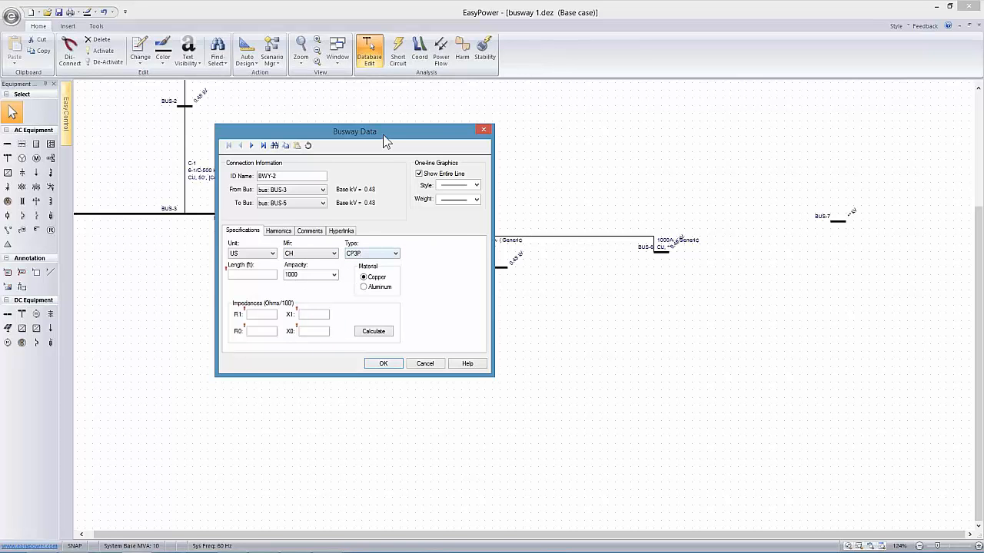
Set the busway length to 50 ft, calculate its impedances, check its harmonics settings, and accept the data
{"action": "left_click_drag", "start_coordinate": [386, 141], "coordinate": [570, 119]}
{"action": "left_click", "coordinate": [455, 251]}
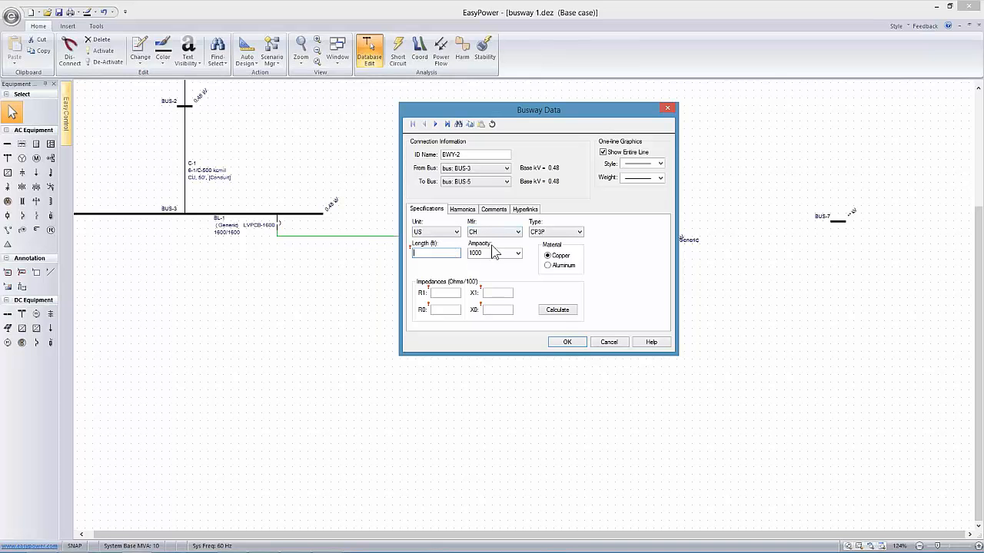
{"action": "left_click", "coordinate": [562, 311]}
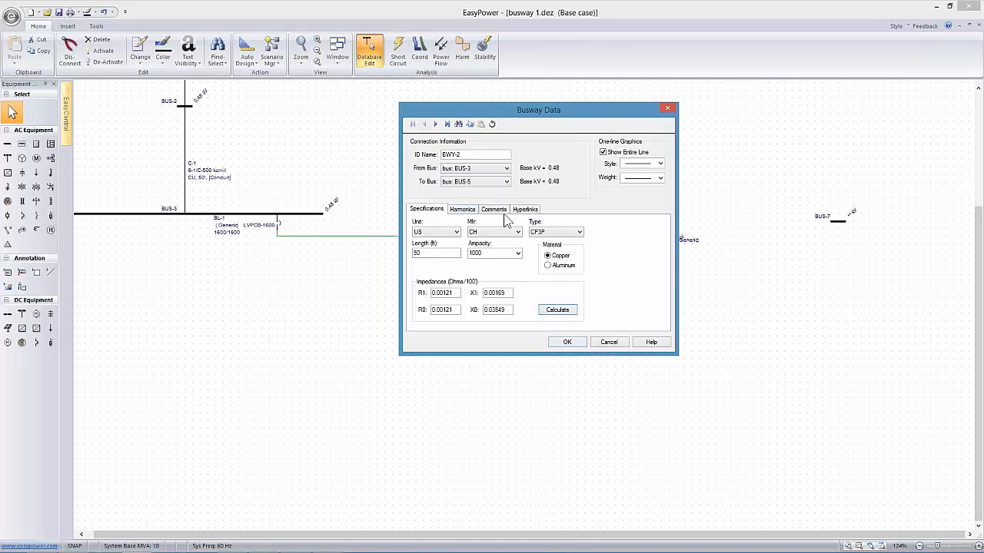
{"action": "left_click", "coordinate": [463, 212]}
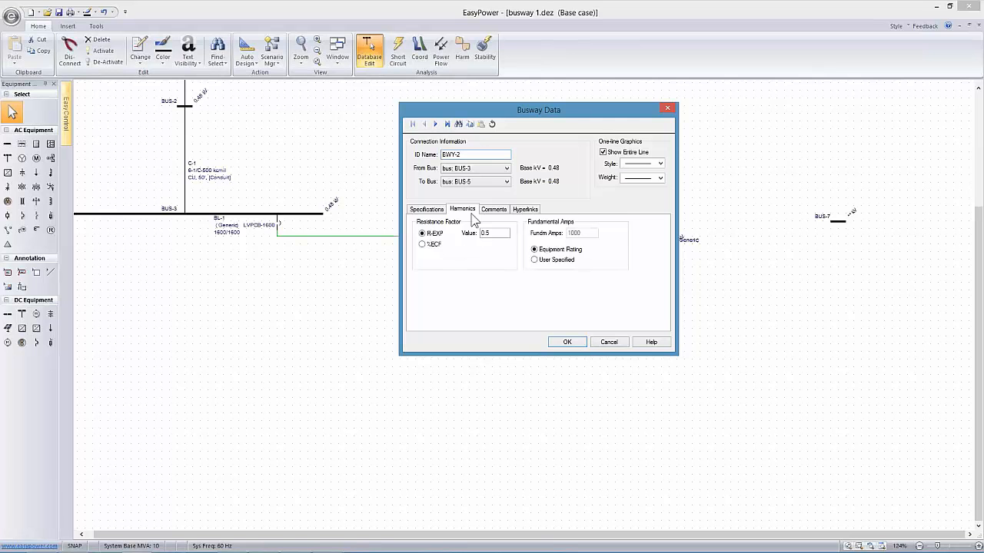
{"action": "left_click", "coordinate": [428, 210]}
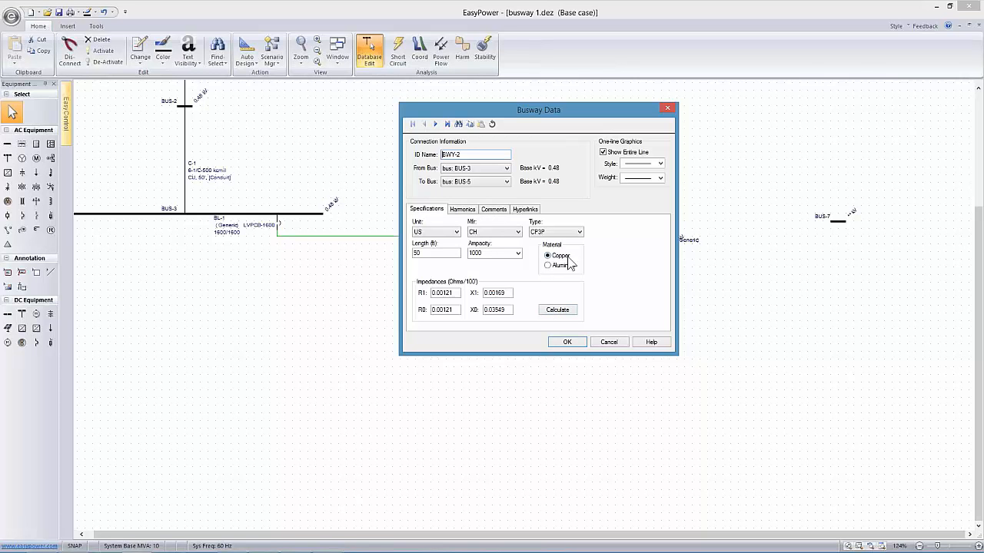
{"action": "left_click", "coordinate": [566, 342]}
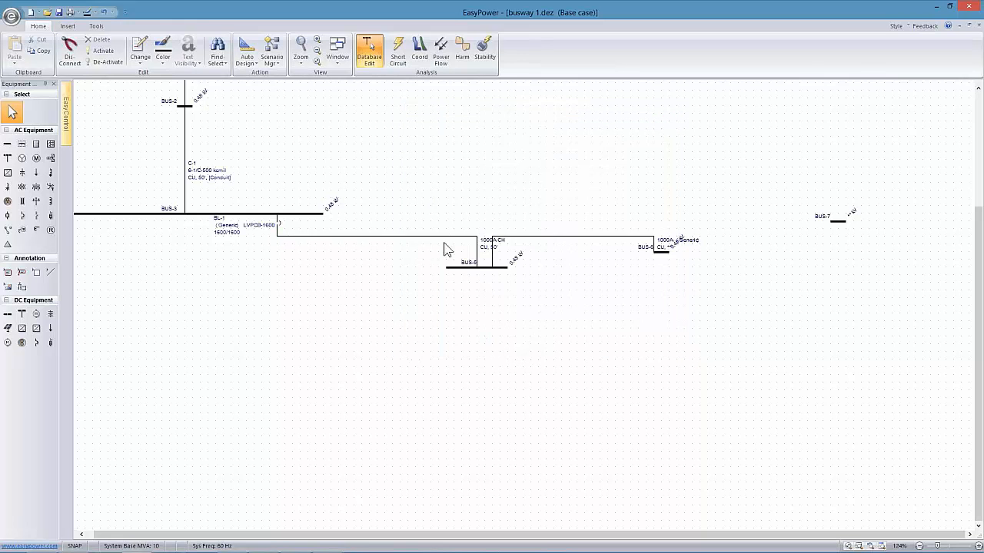
Copy the data of the busway between BUS-3 and BUS-5 onto the BUS-5 to BUS-6 busway and open the pasted data for checking
{"action": "left_click", "coordinate": [443, 237]}
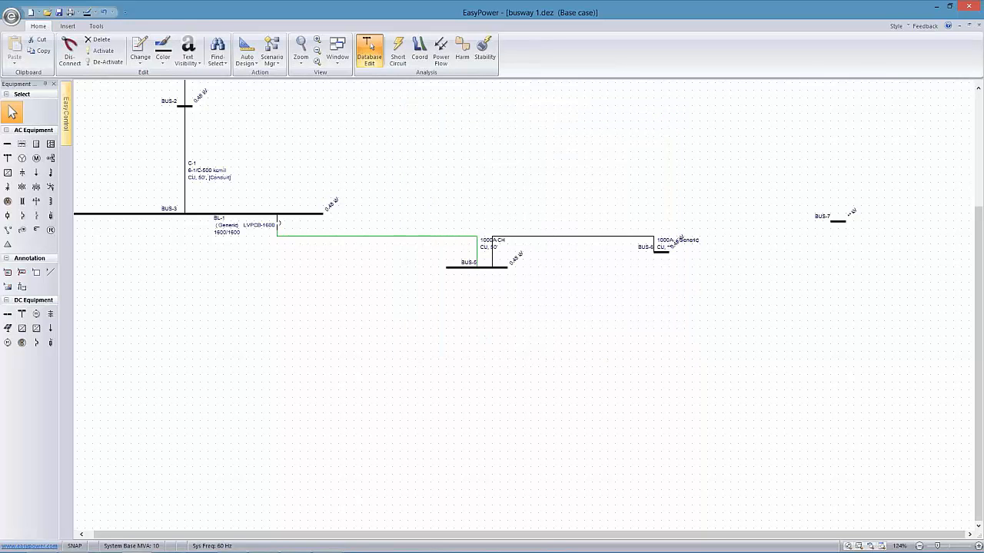
{"action": "right_click", "coordinate": [438, 236]}
{"action": "left_click", "coordinate": [472, 254]}
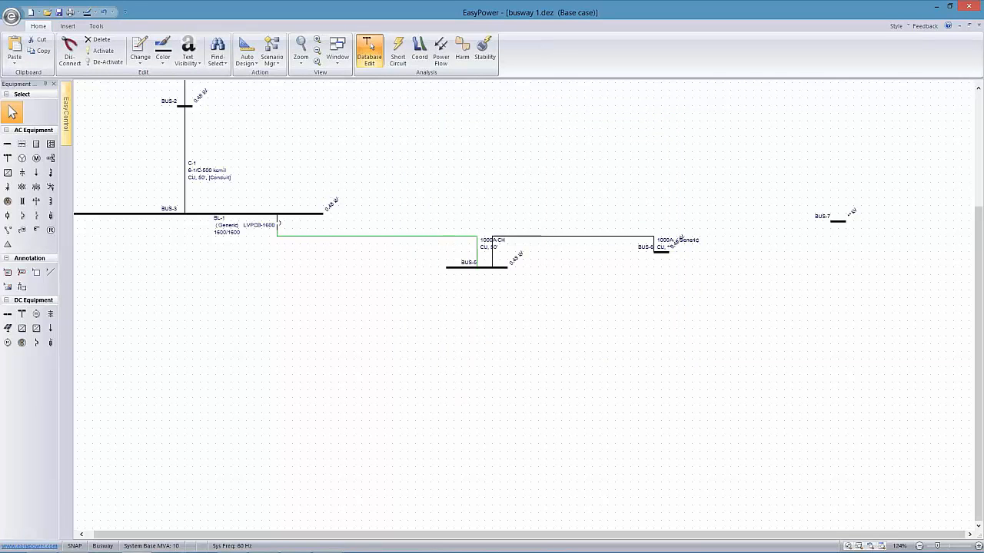
{"action": "right_click", "coordinate": [573, 240]}
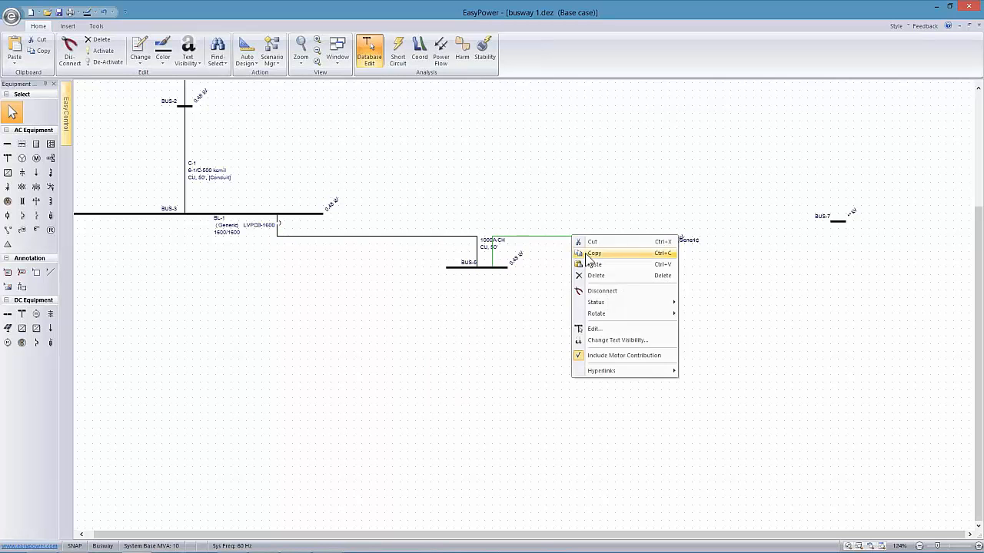
{"action": "left_click", "coordinate": [593, 264]}
{"action": "double_click", "coordinate": [582, 238]}
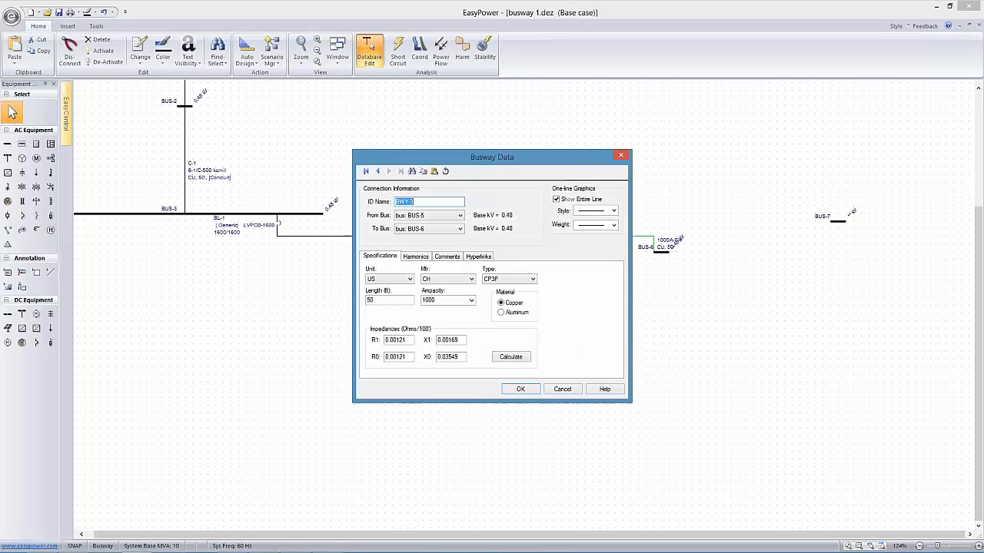
Set the length of the busway between BUS-5 and BUS-6 to 100 ft and accept its data
{"action": "double_click", "coordinate": [399, 300]}
{"action": "type", "text": "10"}
{"action": "key", "text": "Return"}
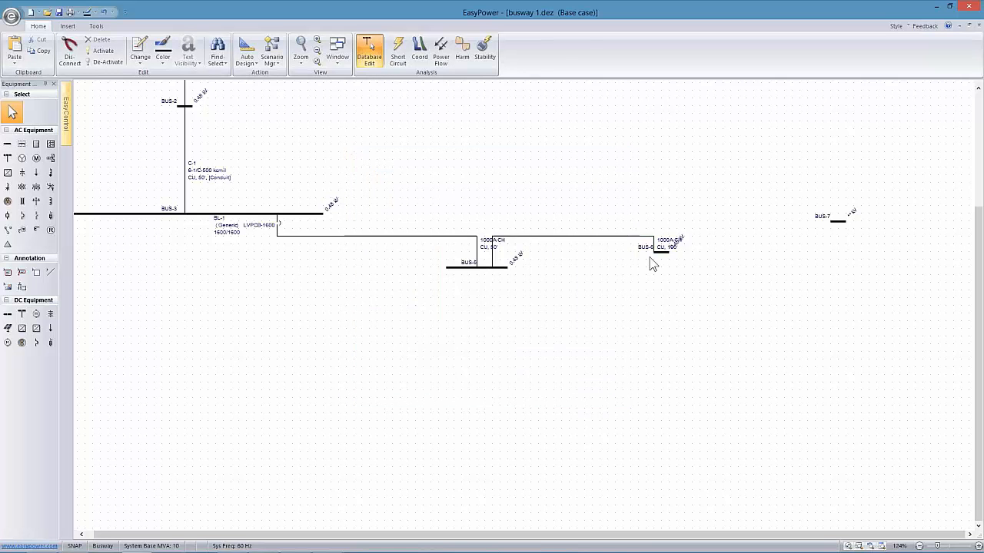
Duplicate the BUS-5 to BUS-6 busway, attach the copy between BUS-6 and BUS-7, and reposition and lengthen BUS-7 beneath its end
{"action": "left_click_drag", "start_coordinate": [866, 229], "coordinate": [871, 233]}
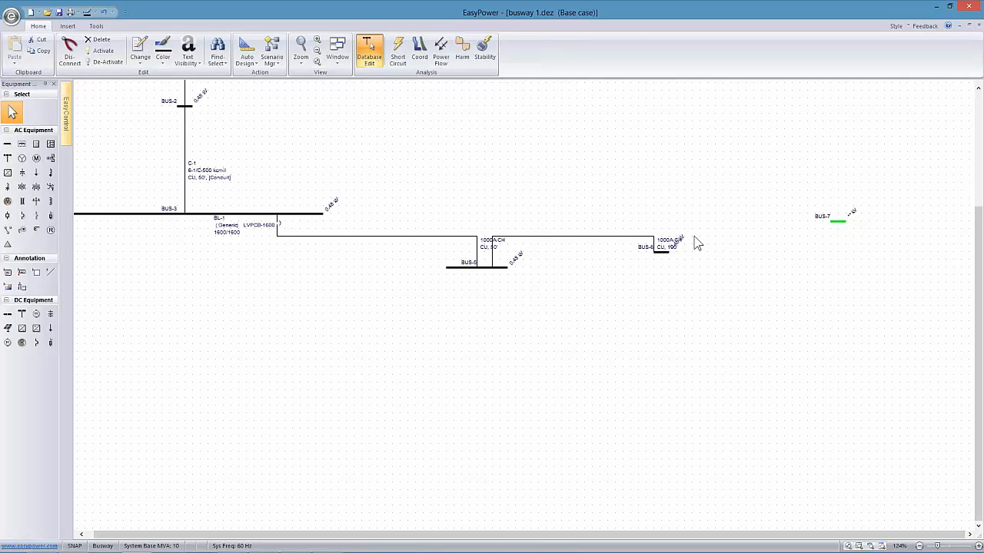
{"action": "left_click", "coordinate": [596, 237]}
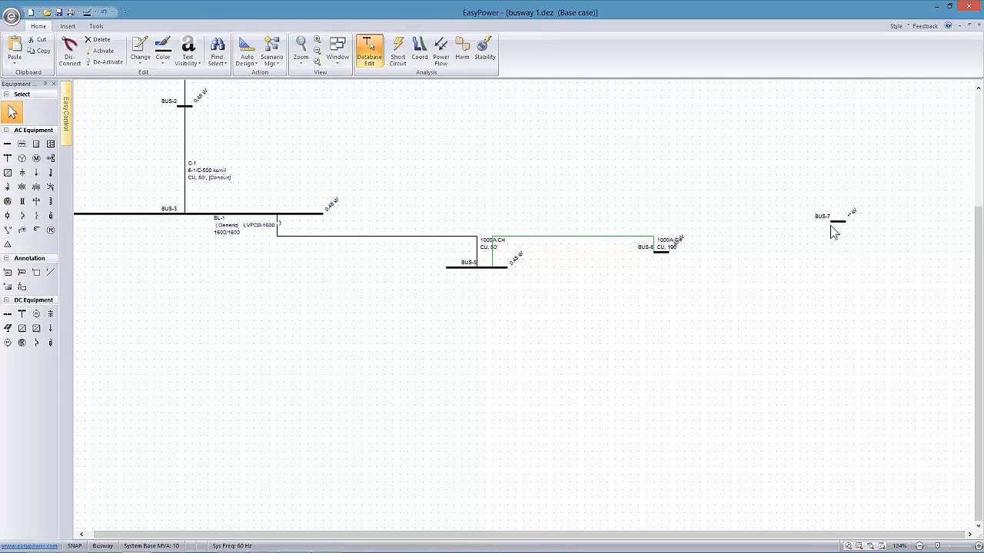
{"action": "left_click_drag", "start_coordinate": [836, 223], "coordinate": [875, 248]}
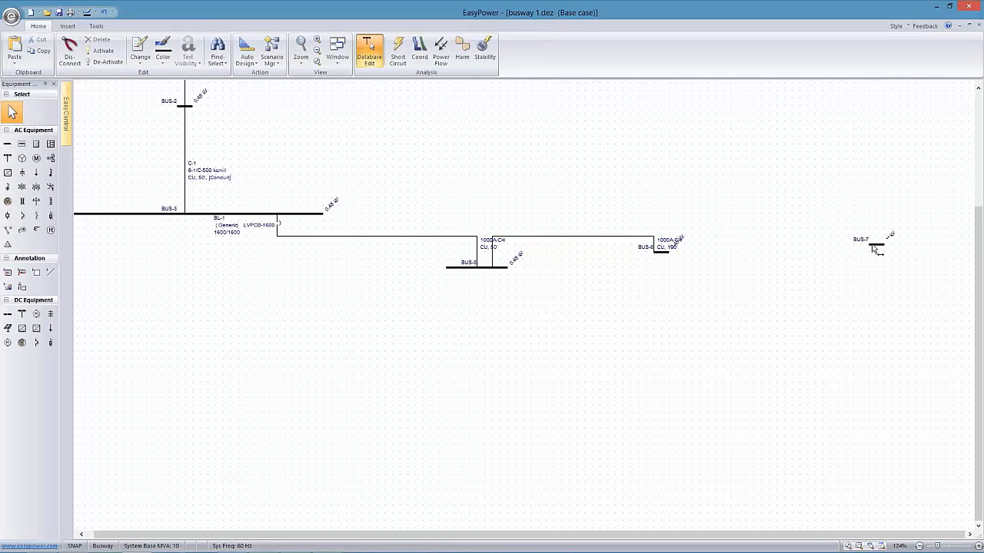
{"action": "left_click", "coordinate": [770, 243]}
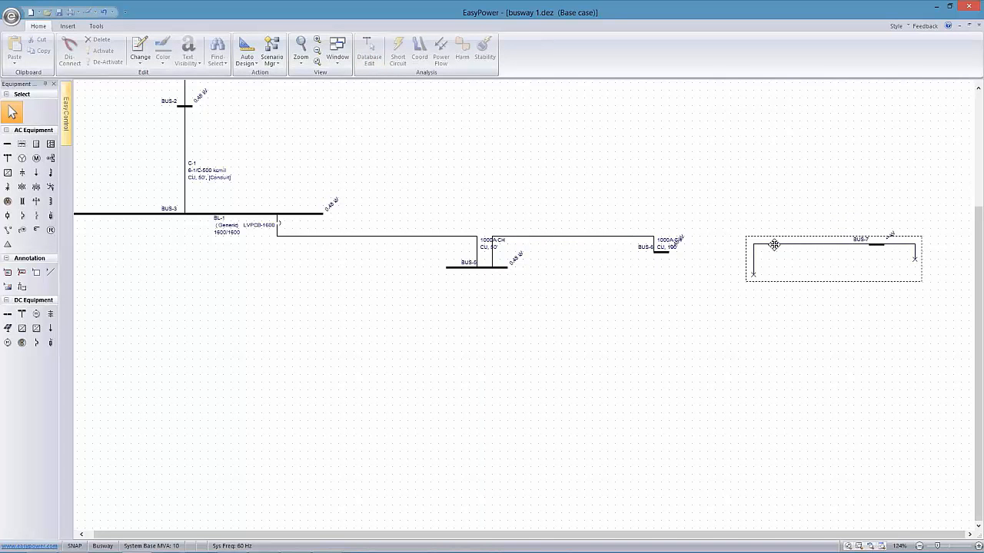
{"action": "left_click_drag", "start_coordinate": [772, 244], "coordinate": [695, 218]}
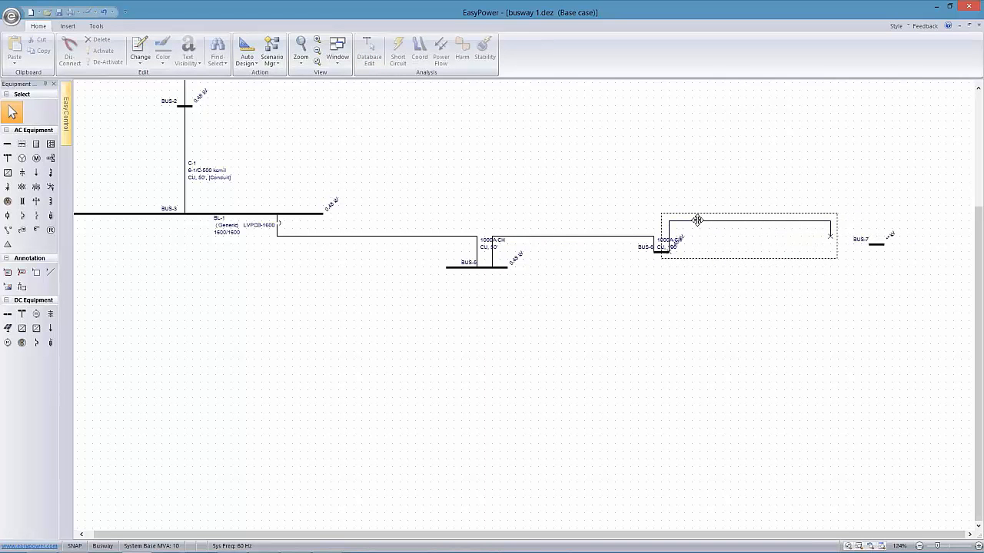
{"action": "left_click", "coordinate": [817, 241]}
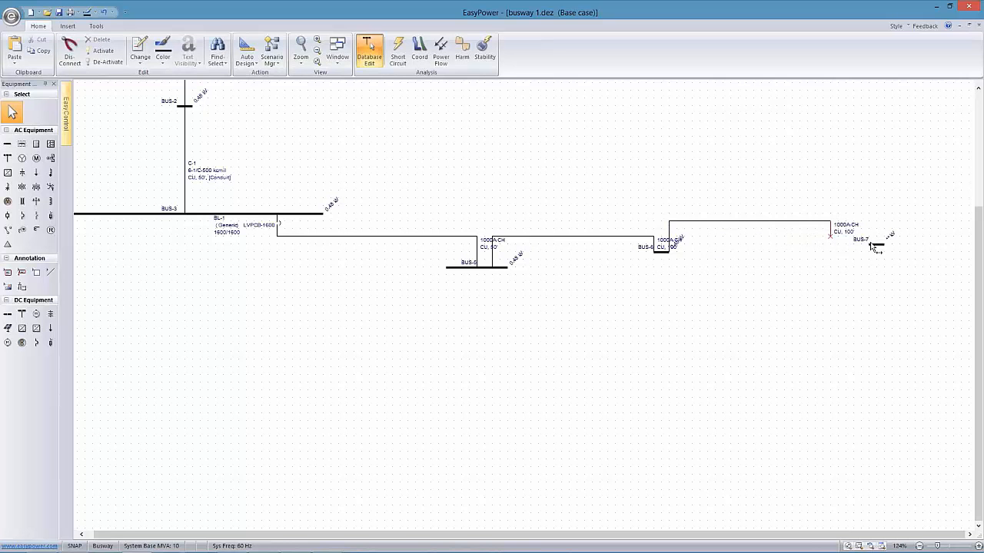
{"action": "left_click_drag", "start_coordinate": [873, 246], "coordinate": [829, 242]}
Paste another copy of the busway starting at BUS-7 and place a new bus at its open end
{"action": "scroll", "coordinate": [832, 252], "scroll_direction": "right", "scroll_amount": 3}
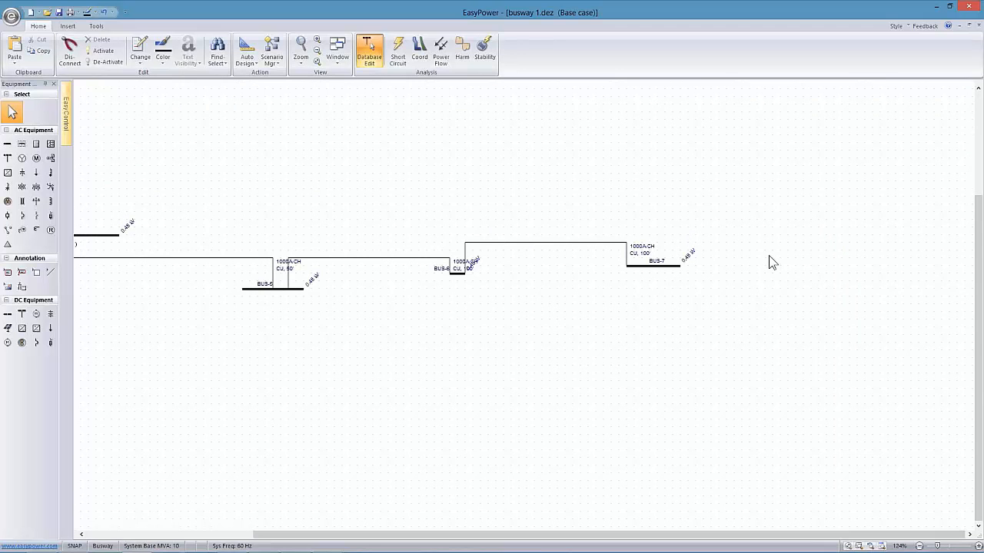
{"action": "key", "text": "ctrl+v"}
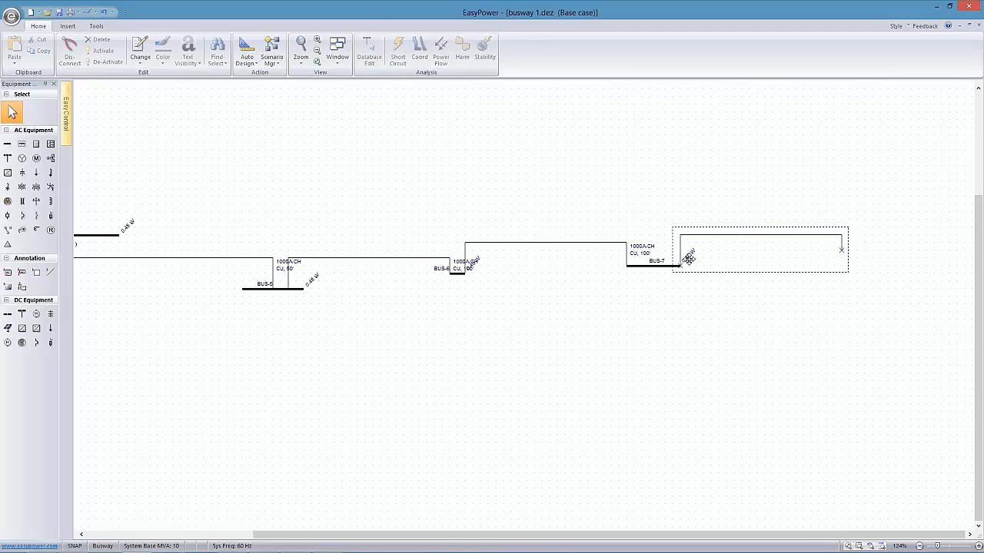
{"action": "left_click", "coordinate": [689, 259]}
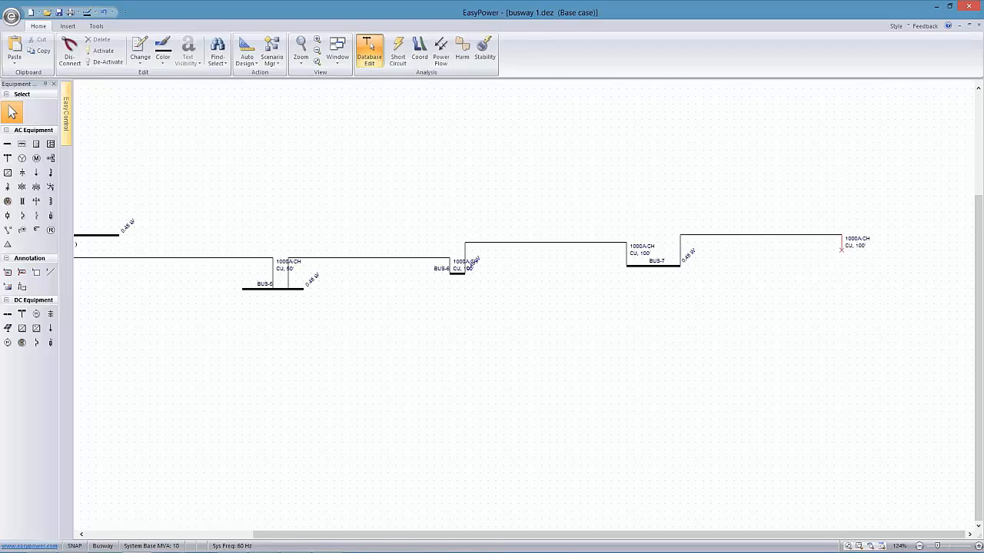
{"action": "left_click", "coordinate": [7, 143]}
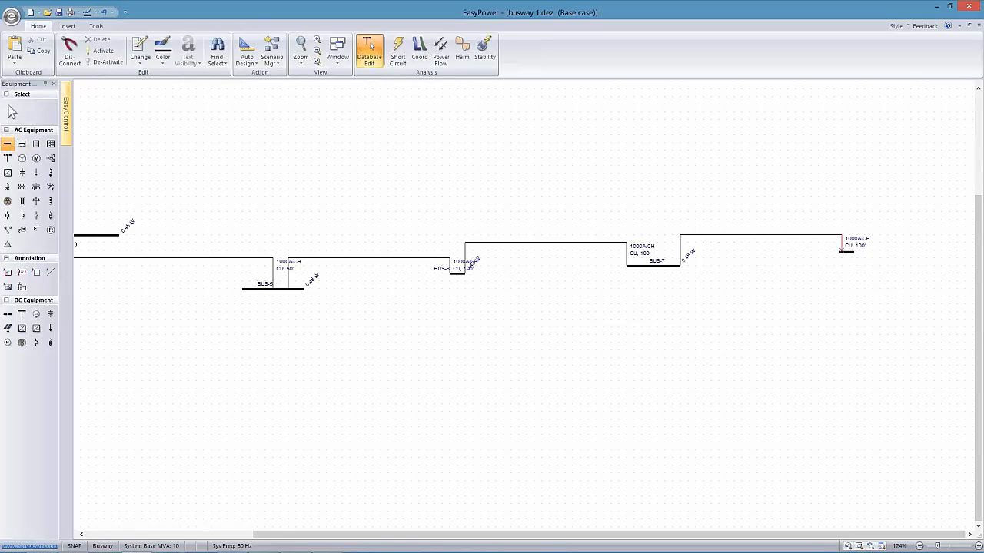
{"action": "left_click", "coordinate": [842, 251]}
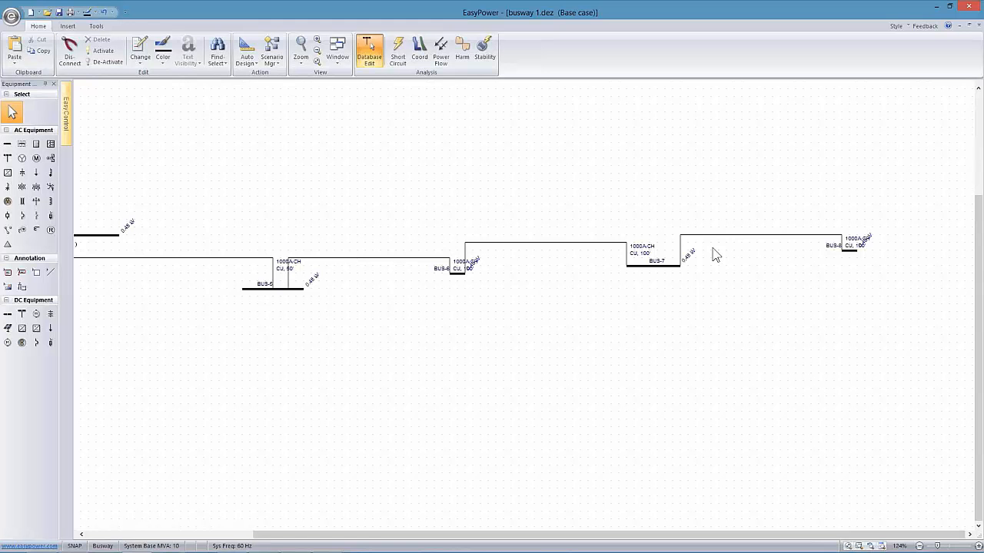
Move BUS-7 and BUS-6 lower beneath the busway lines and lengthen BUS-6 on both sides of its connections
{"action": "left_click_drag", "start_coordinate": [656, 270], "coordinate": [652, 286]}
{"action": "left_click_drag", "start_coordinate": [462, 273], "coordinate": [487, 290]}
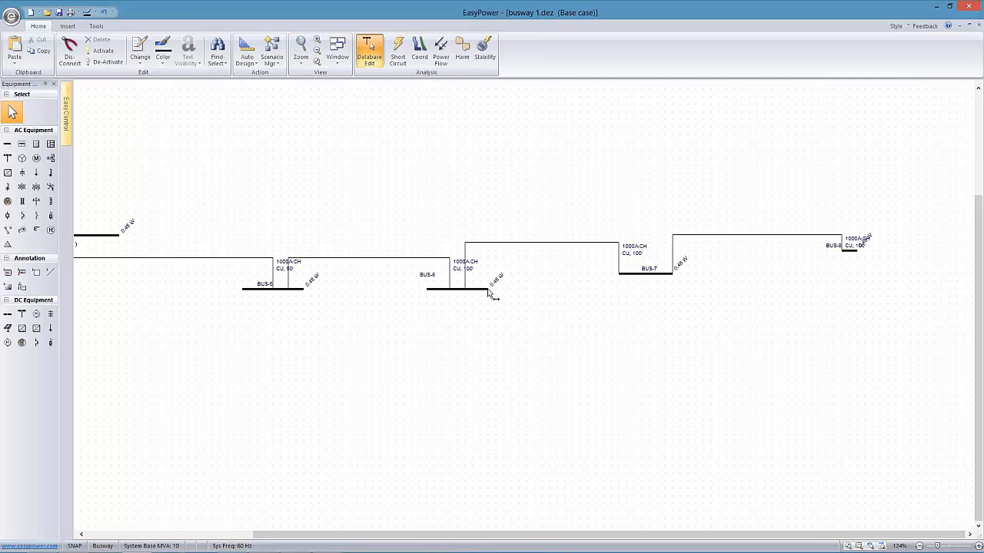
{"action": "left_click_drag", "start_coordinate": [220, 247], "coordinate": [255, 237]}
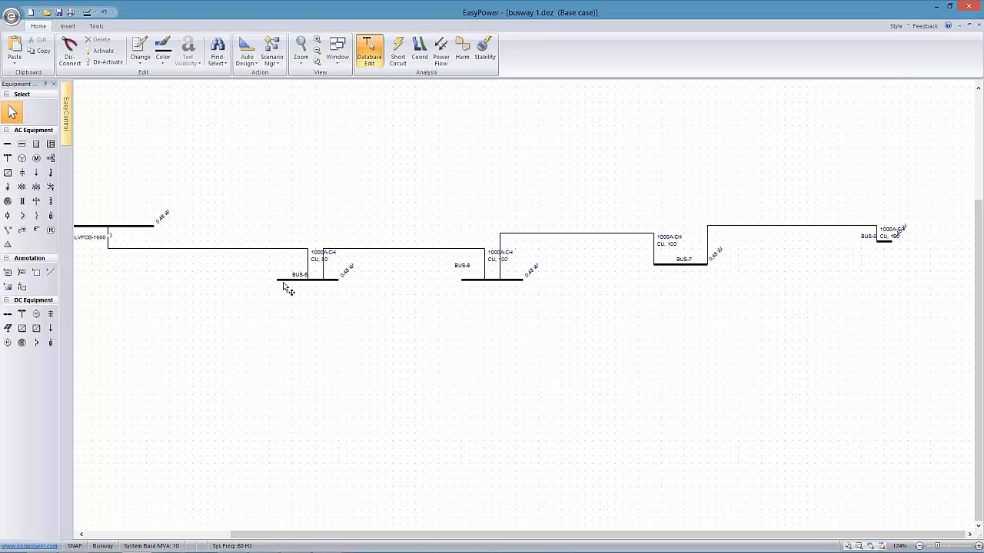
Place a motor below BUS-5 and connect it to BUS-5 with a cable
{"action": "left_click", "coordinate": [37, 158]}
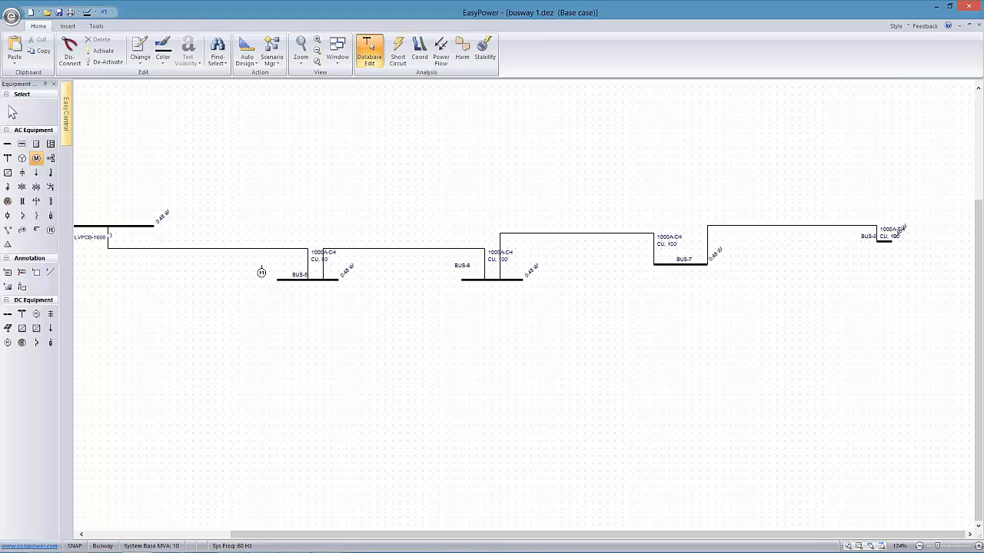
{"action": "left_click", "coordinate": [283, 348]}
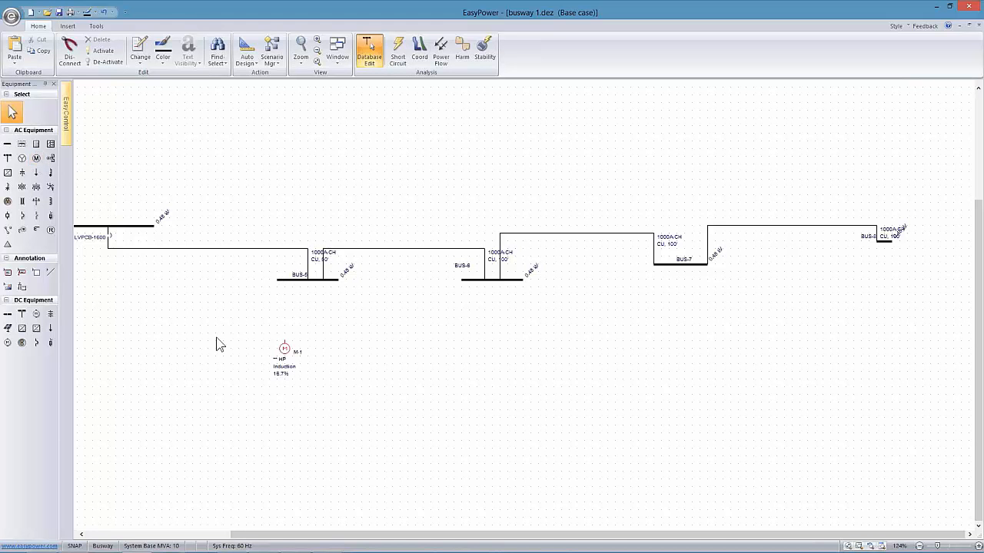
{"action": "left_click", "coordinate": [7, 201]}
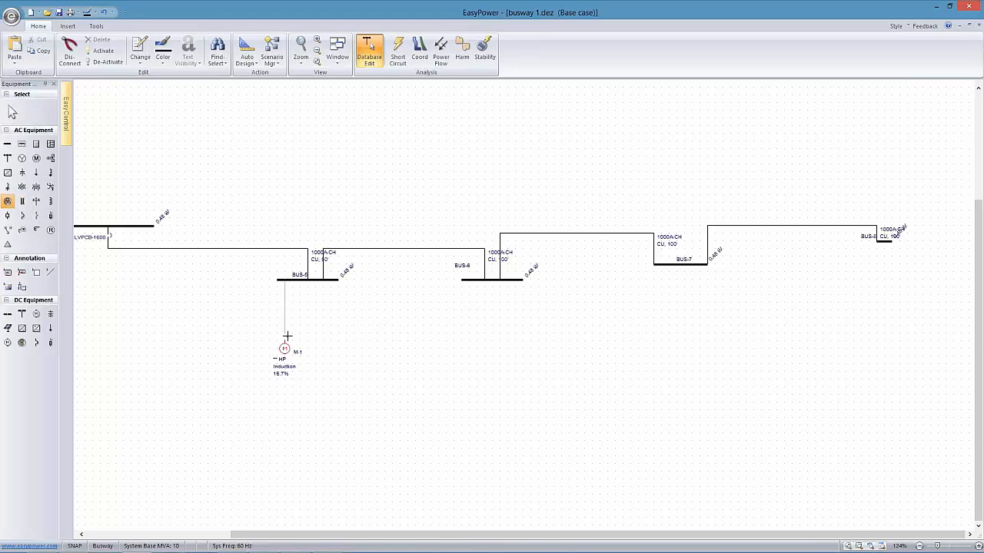
{"action": "left_click", "coordinate": [285, 339]}
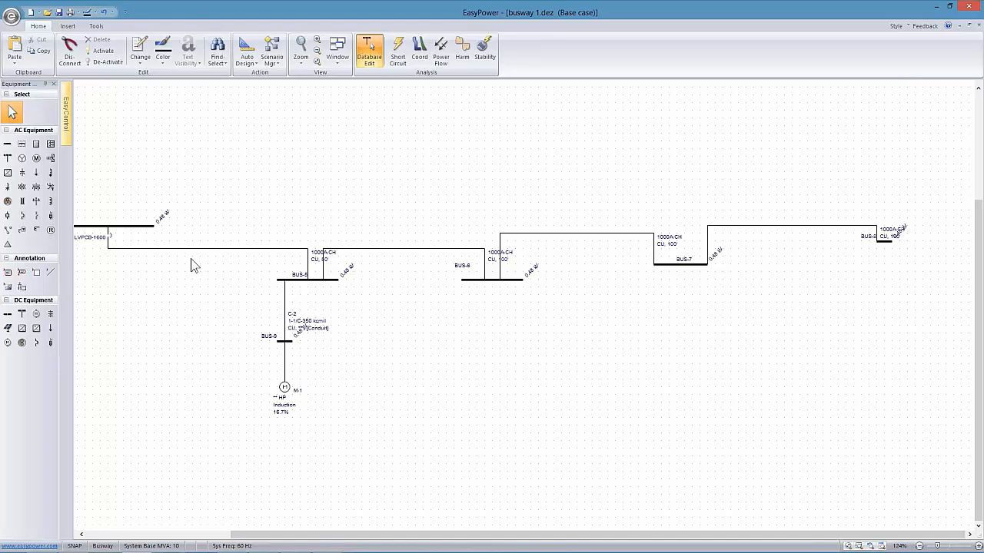
Move BUS-9 with its motor farther below BUS-5 and insert a fused switch in the cable directly under BUS-5
{"action": "left_click_drag", "start_coordinate": [282, 342], "coordinate": [286, 386]}
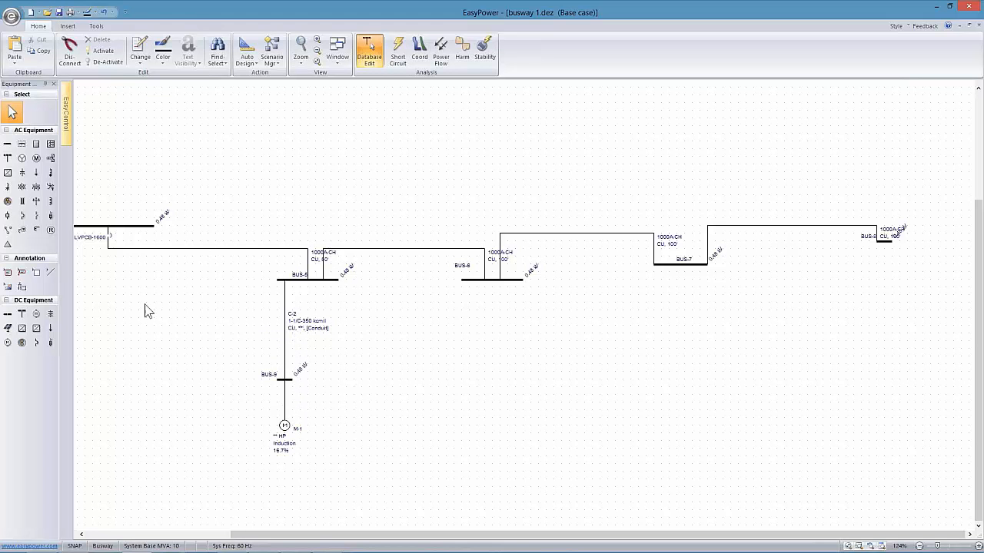
{"action": "left_click", "coordinate": [51, 217]}
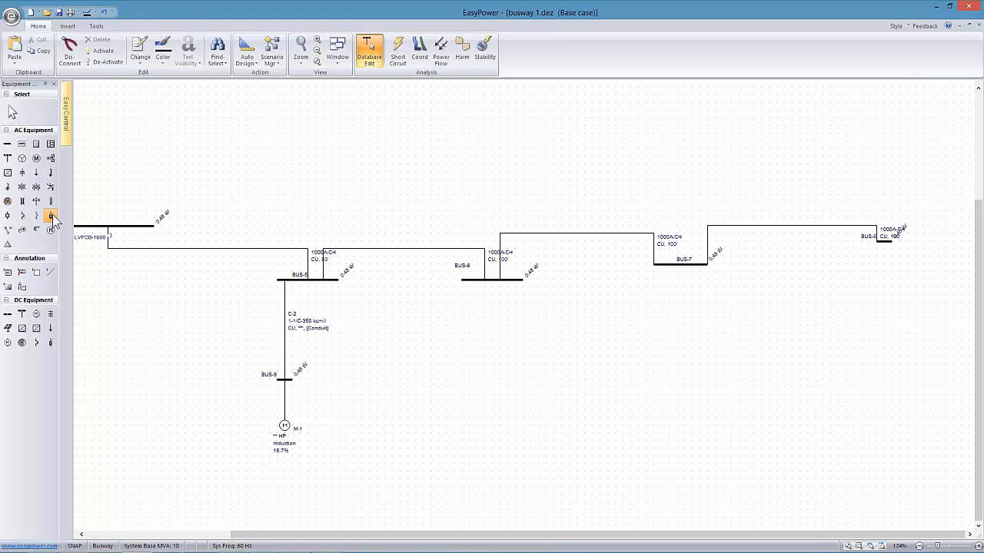
{"action": "left_click", "coordinate": [284, 289]}
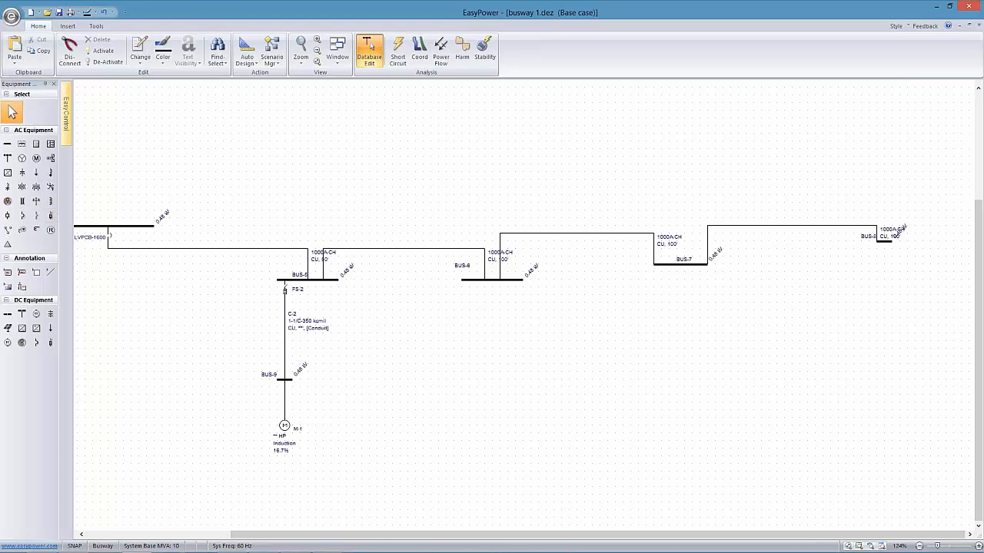
Set motor M-1 to 25 HP, calculate its full-load amps, check its short-circuit data, and accept the motor data
{"action": "double_click", "coordinate": [286, 425]}
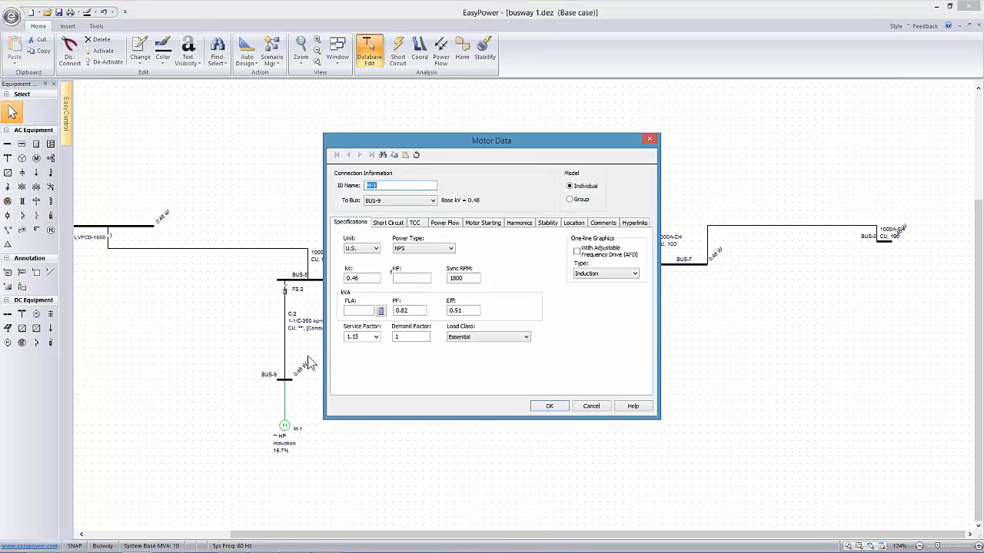
{"action": "left_click", "coordinate": [395, 278]}
{"action": "left_click", "coordinate": [380, 310]}
{"action": "left_click", "coordinate": [386, 223]}
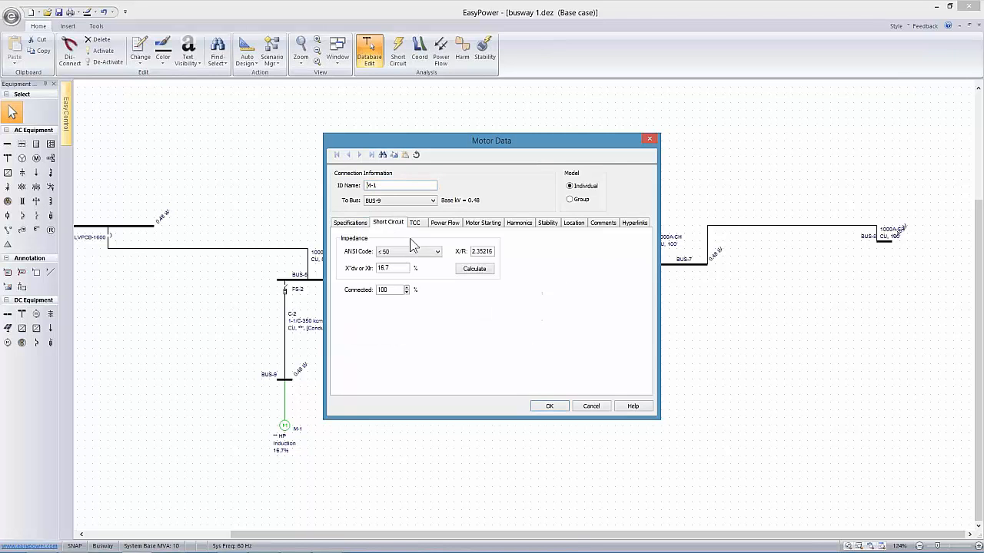
{"action": "left_click", "coordinate": [549, 405]}
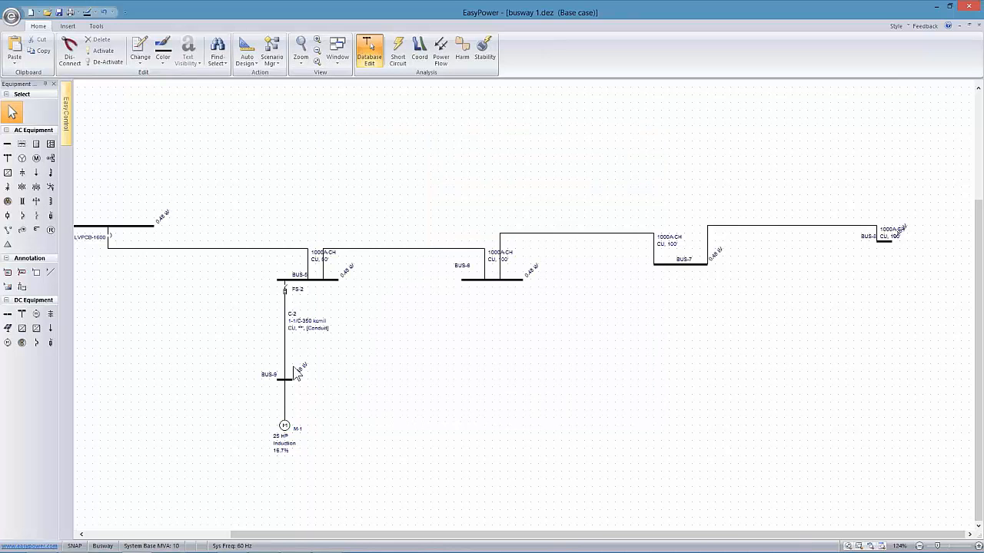
{"action": "double_click", "coordinate": [284, 426]}
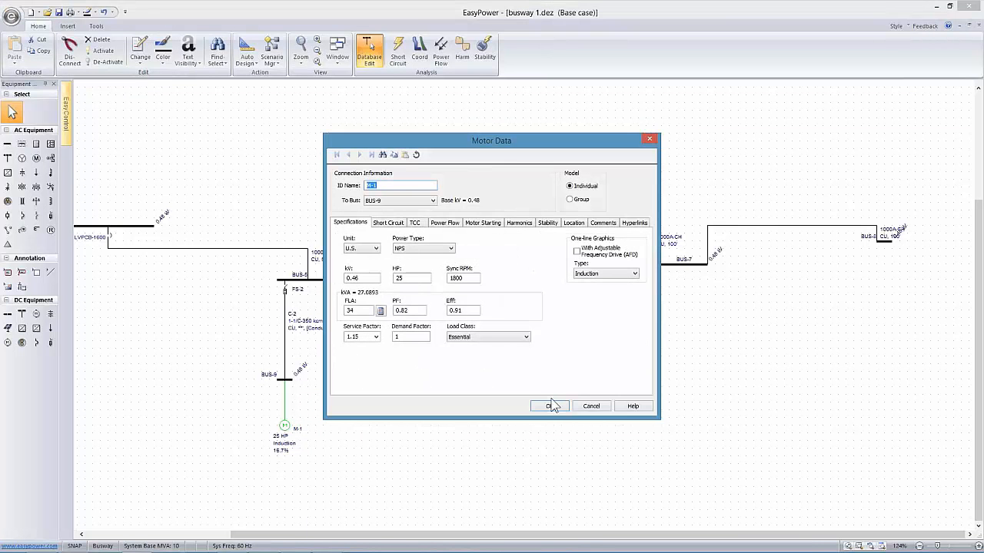
{"action": "left_click", "coordinate": [551, 406]}
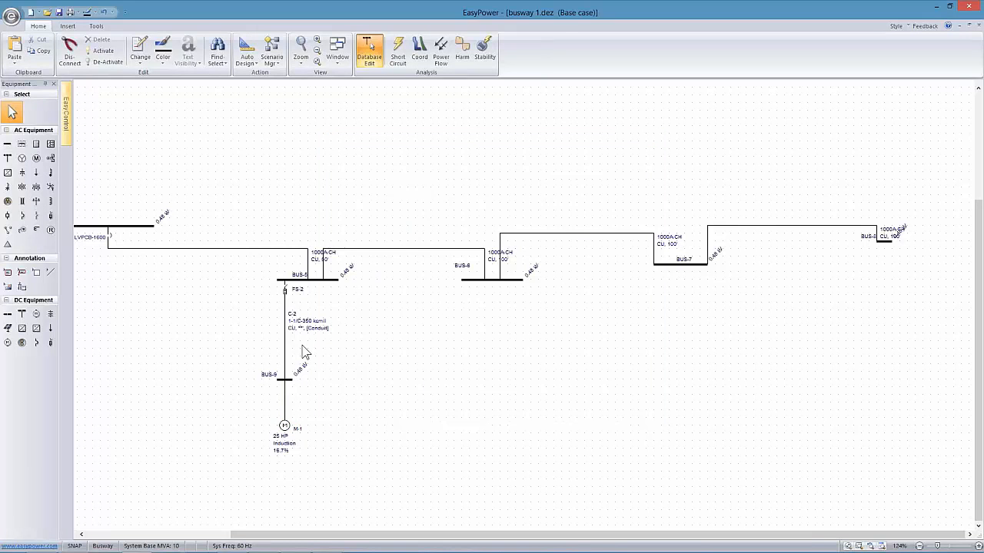
Set the length of cable C-2 to 10 ft, calculate its impedances, and accept the cable data
{"action": "double_click", "coordinate": [324, 332]}
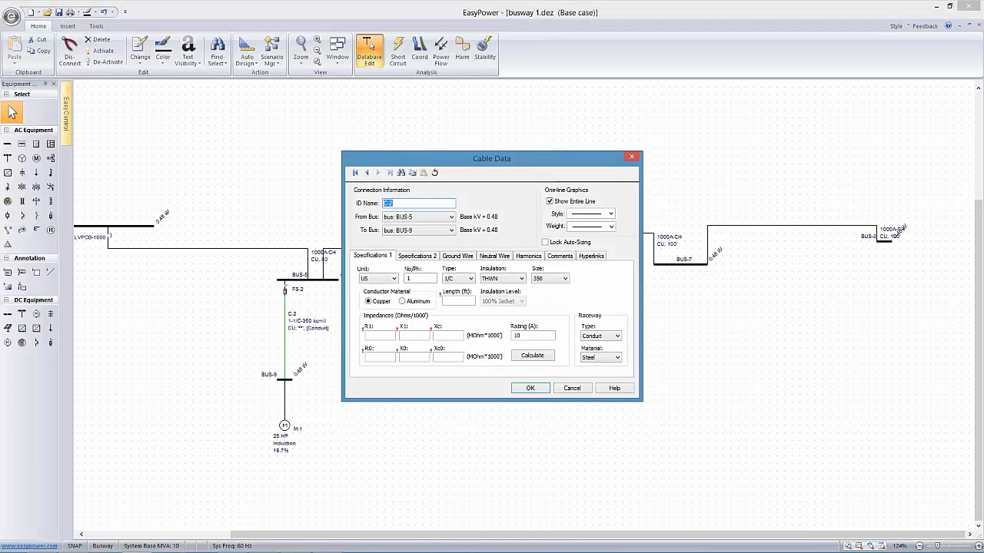
{"action": "left_click", "coordinate": [452, 299]}
{"action": "left_click", "coordinate": [529, 357]}
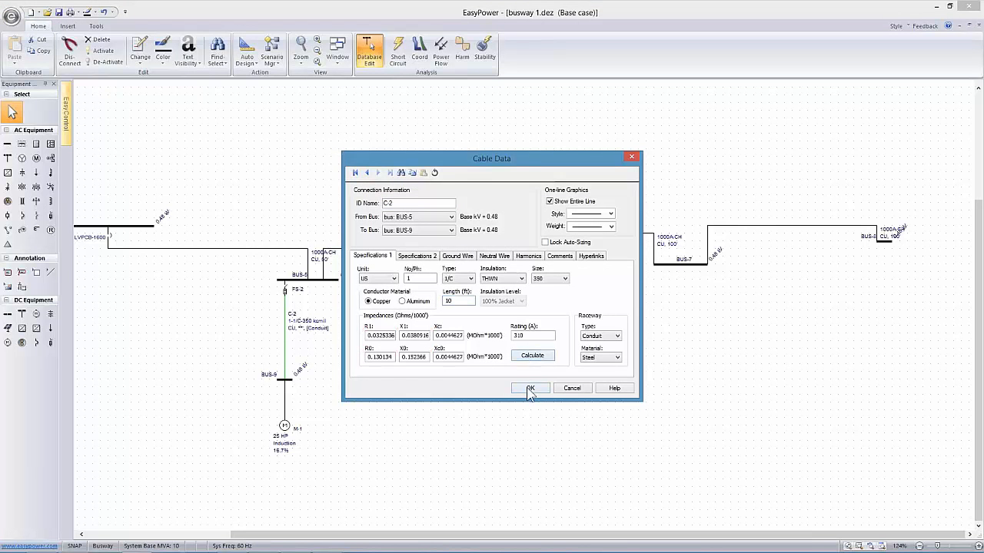
{"action": "left_click", "coordinate": [530, 388]}
Set fused switch FS-2 to (Generic) manufacturer, Std type, RK-5 style and 40A size, check its short-circuit data, and accept
{"action": "double_click", "coordinate": [286, 292]}
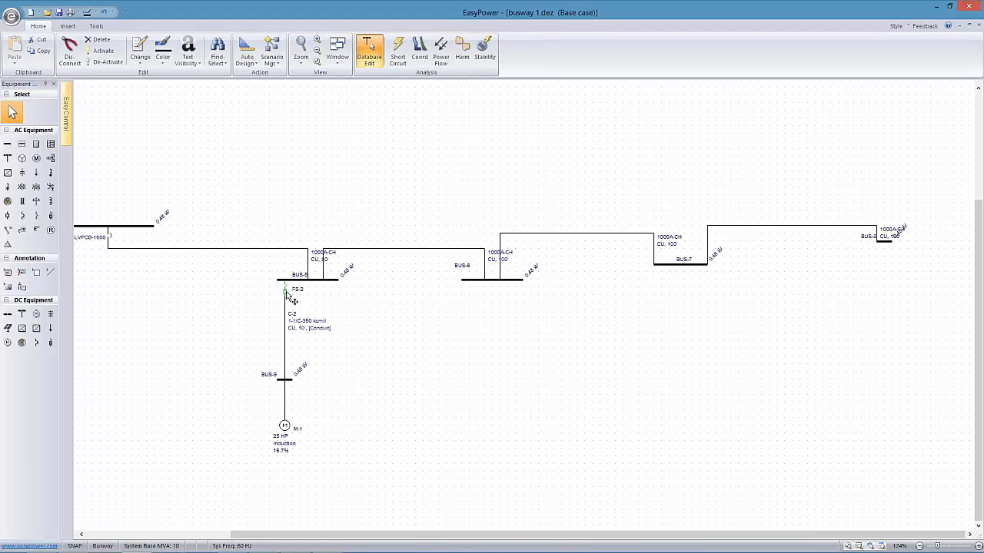
{"action": "left_click", "coordinate": [419, 268]}
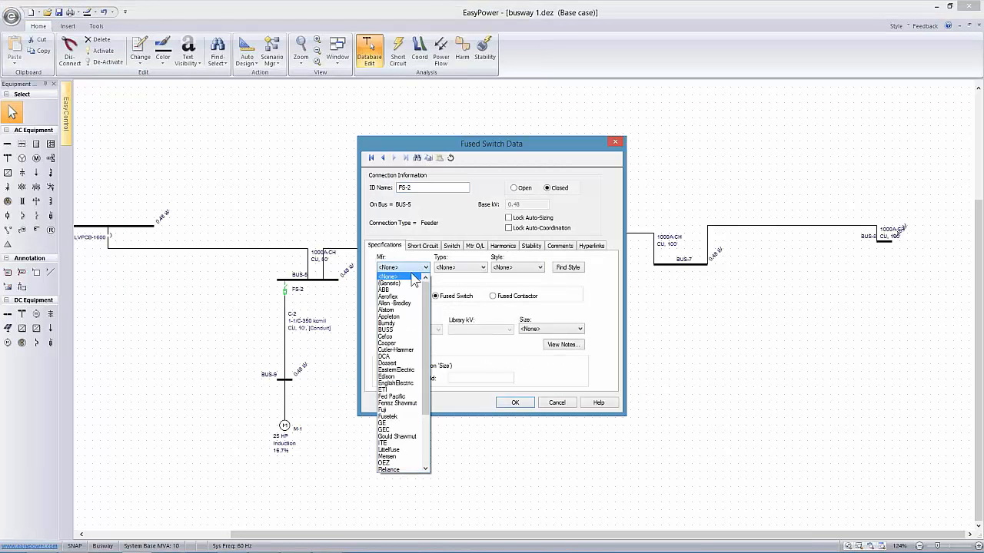
{"action": "left_click", "coordinate": [403, 276]}
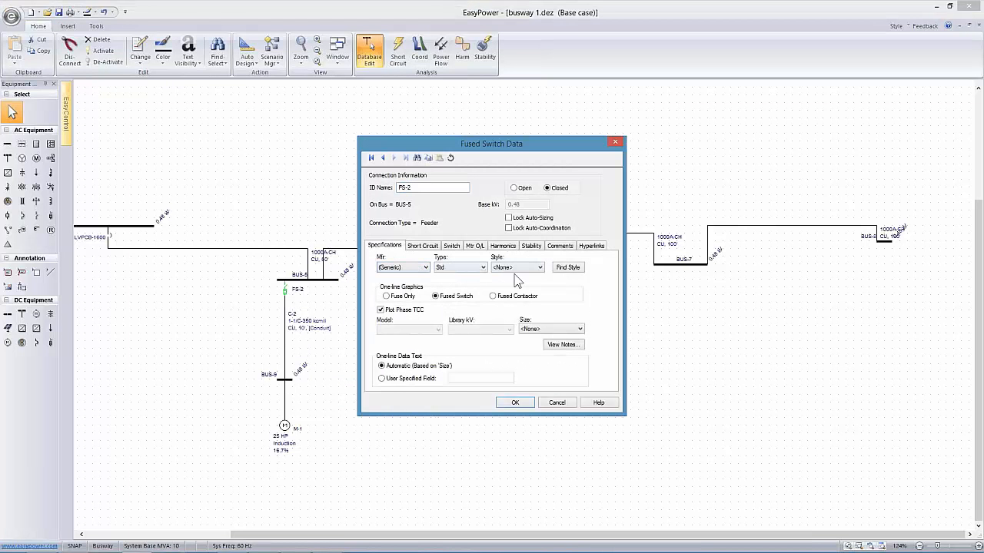
{"action": "left_click", "coordinate": [518, 271]}
{"action": "left_click", "coordinate": [506, 290]}
{"action": "left_click", "coordinate": [575, 330]}
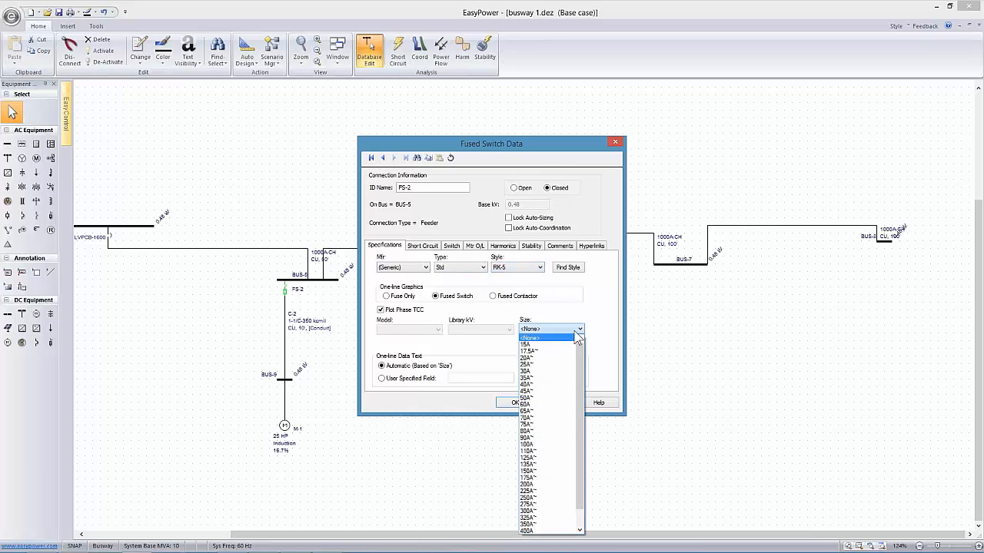
{"action": "left_click", "coordinate": [549, 384]}
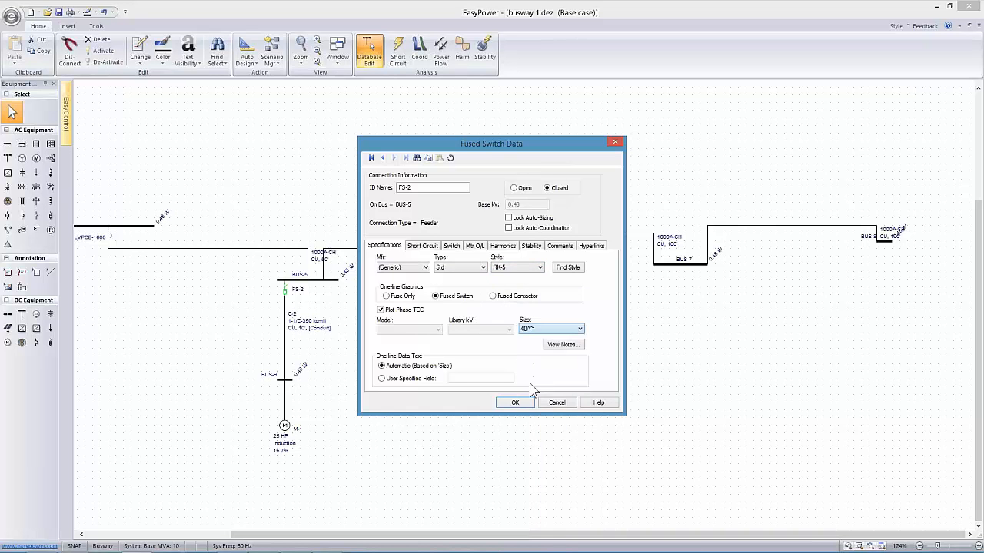
{"action": "left_click", "coordinate": [420, 246]}
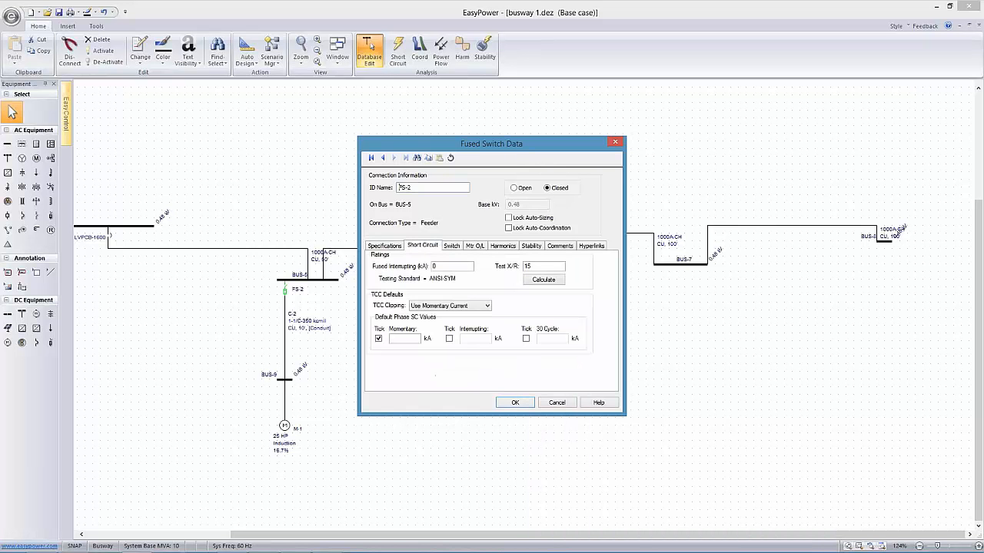
{"action": "left_click", "coordinate": [513, 402]}
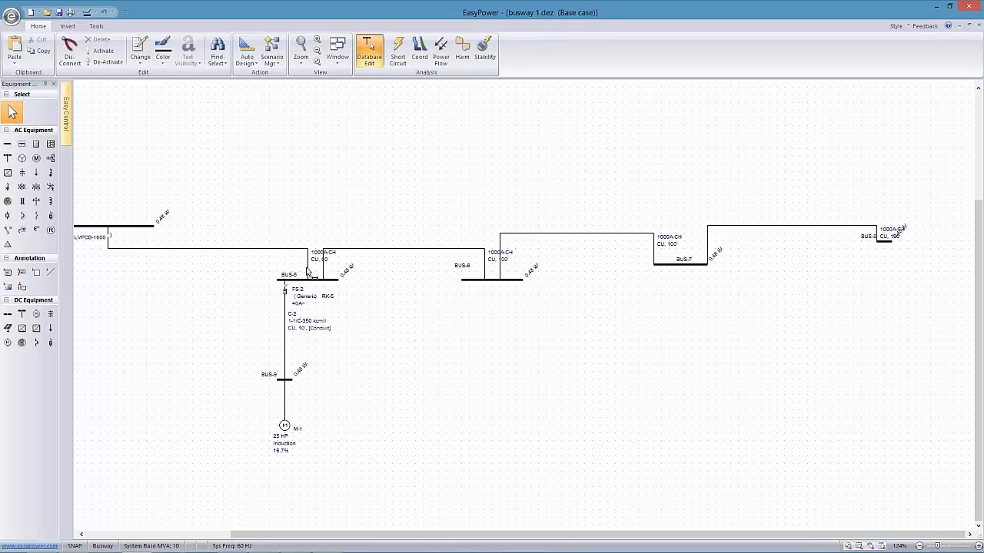
Shift the incoming busway's connection point along BUS-5 and lengthen BUS-5 to make room for another tap-off
{"action": "left_click_drag", "start_coordinate": [307, 269], "coordinate": [293, 268]}
{"action": "left_click_drag", "start_coordinate": [336, 281], "coordinate": [350, 281]}
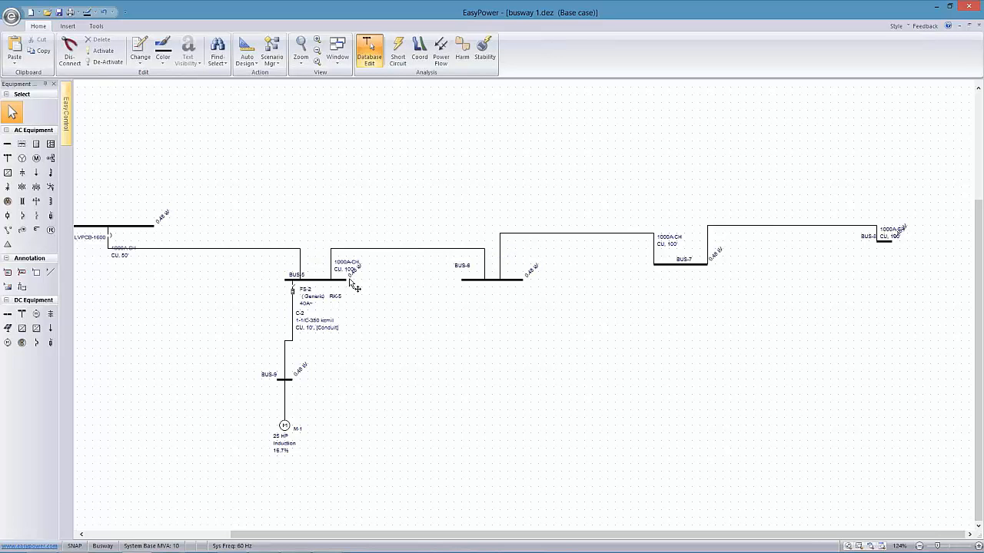
{"action": "key", "text": "ctrl+z"}
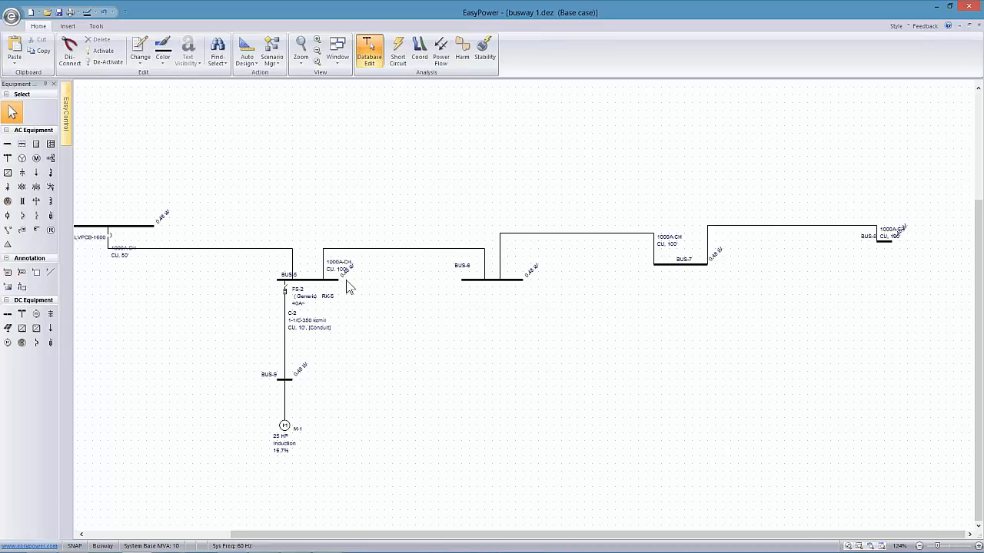
{"action": "left_click_drag", "start_coordinate": [342, 283], "coordinate": [368, 280]}
Draw a cable down from the extended end of BUS-5 and place a panel at its open end
{"action": "left_click", "coordinate": [8, 201]}
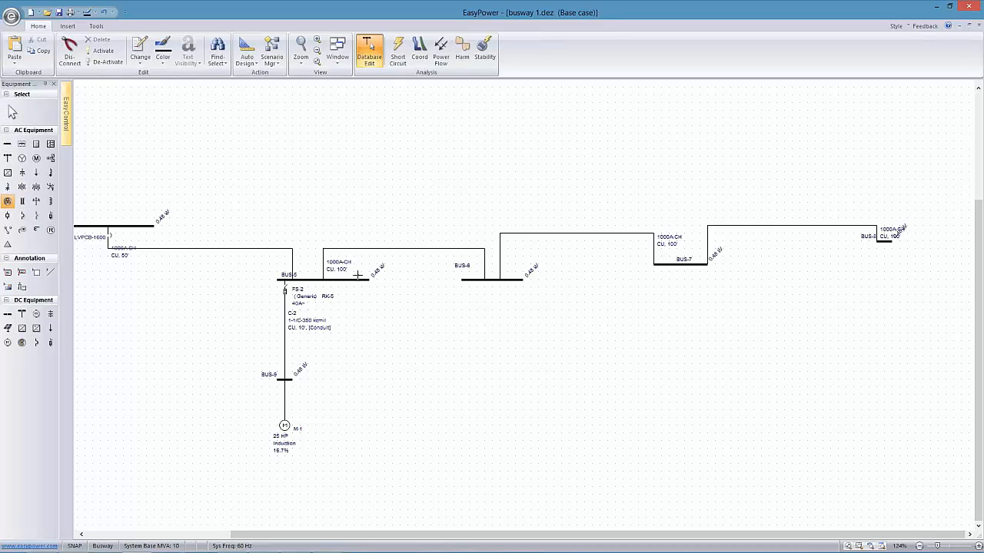
{"action": "left_click_drag", "start_coordinate": [357, 280], "coordinate": [353, 387]}
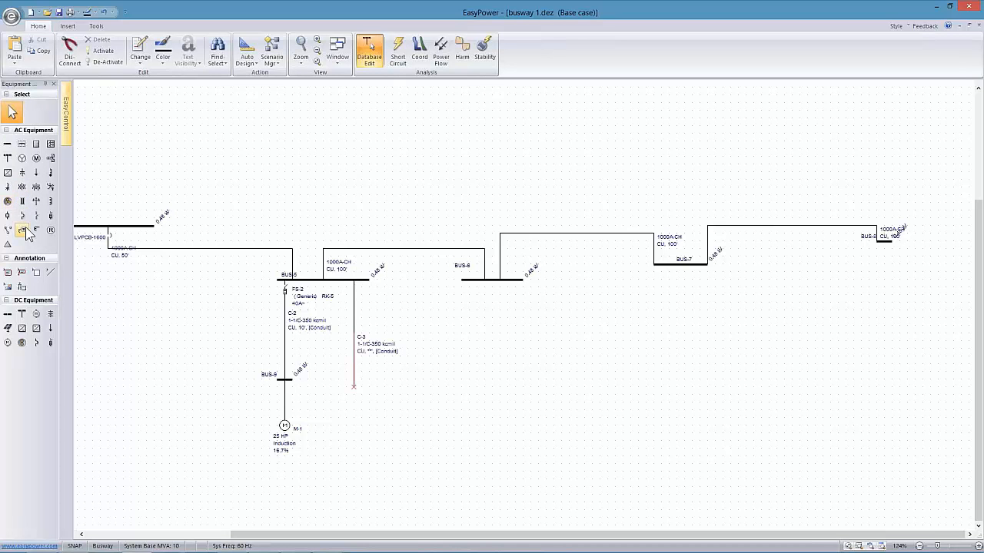
{"action": "left_click", "coordinate": [36, 143]}
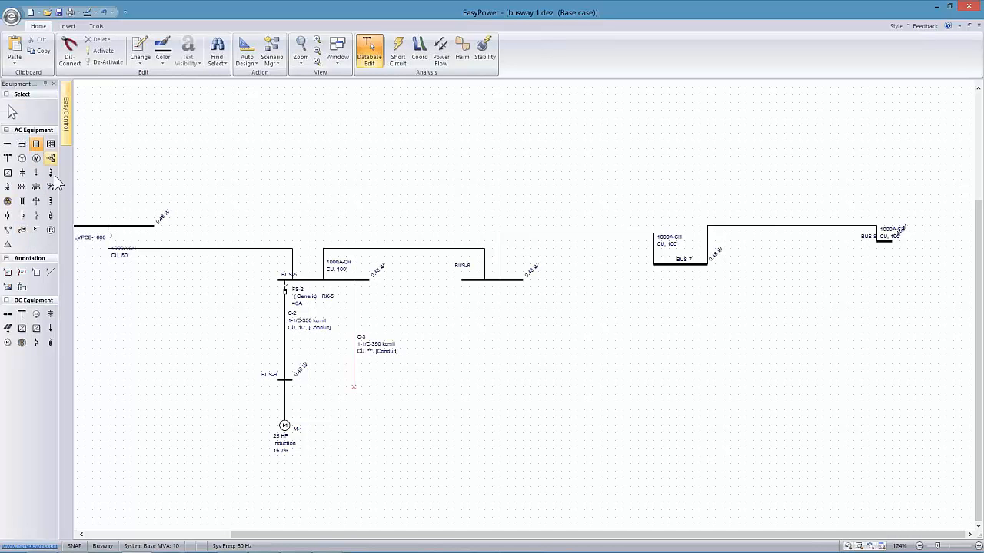
{"action": "left_click", "coordinate": [354, 397]}
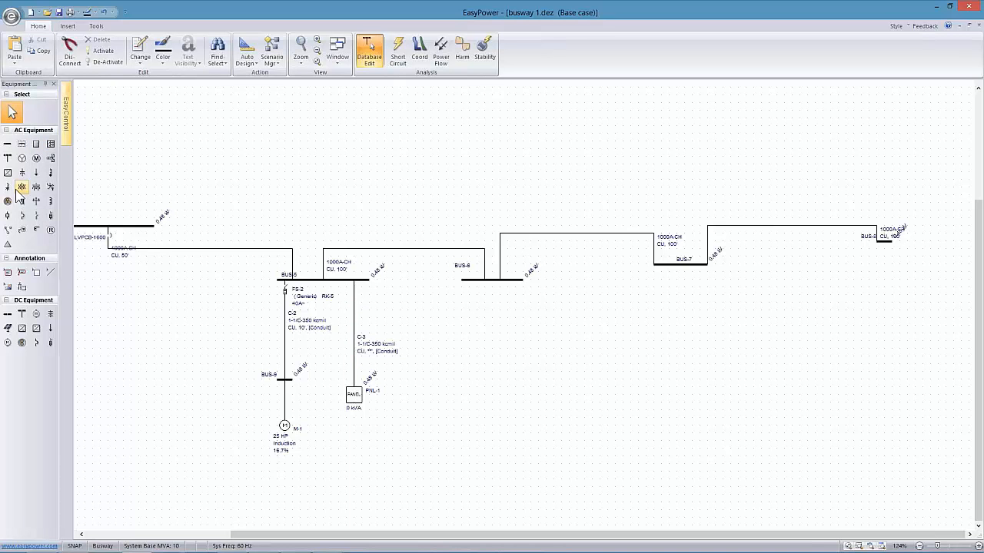
Insert a fused switch in cable C-3 directly under BUS-5 and move panel PNL-1 slightly lower
{"action": "left_click", "coordinate": [51, 217]}
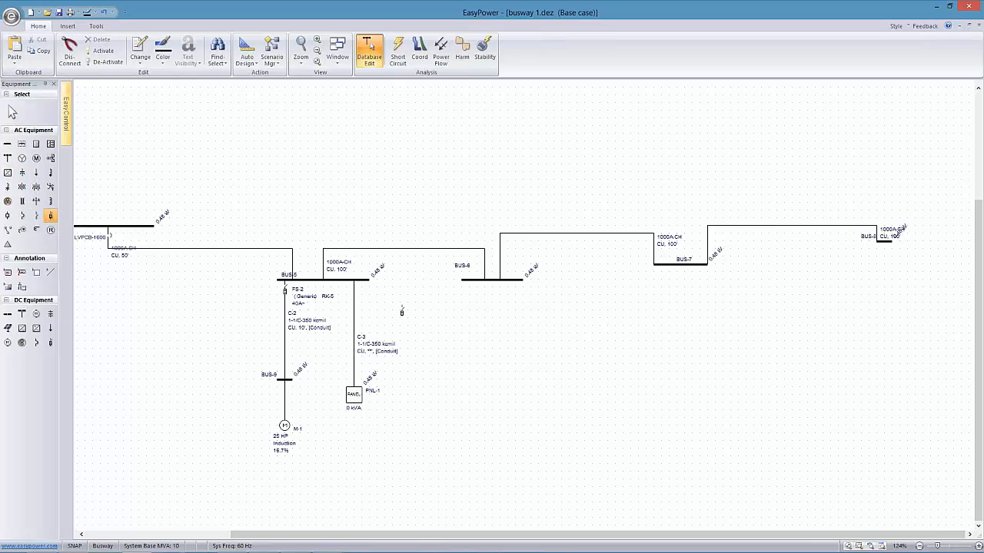
{"action": "left_click", "coordinate": [354, 290]}
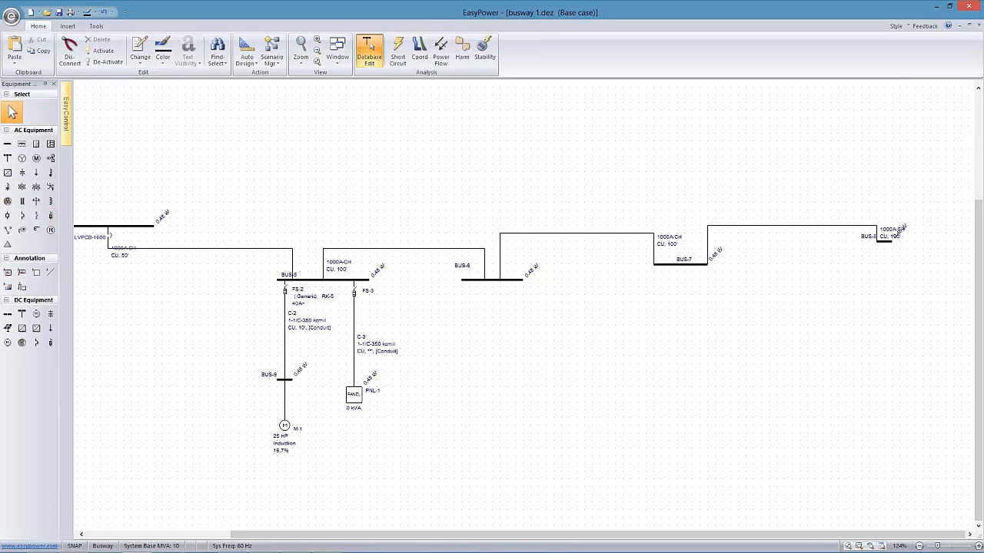
{"action": "left_click_drag", "start_coordinate": [353, 395], "coordinate": [355, 411]}
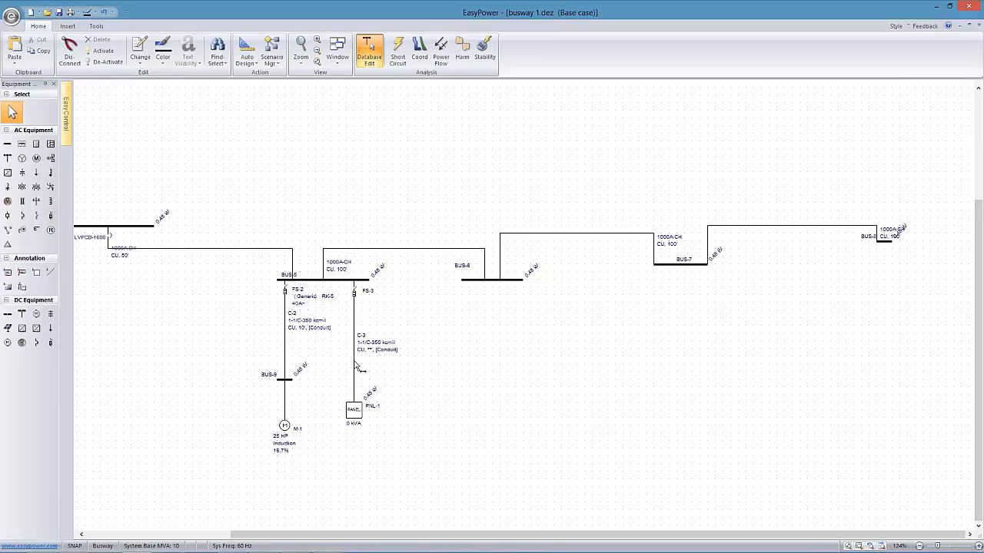
Copy the data of cable C-2 and paste it into cable C-3 feeding the panel
{"action": "left_click", "coordinate": [285, 336]}
{"action": "right_click", "coordinate": [285, 336]}
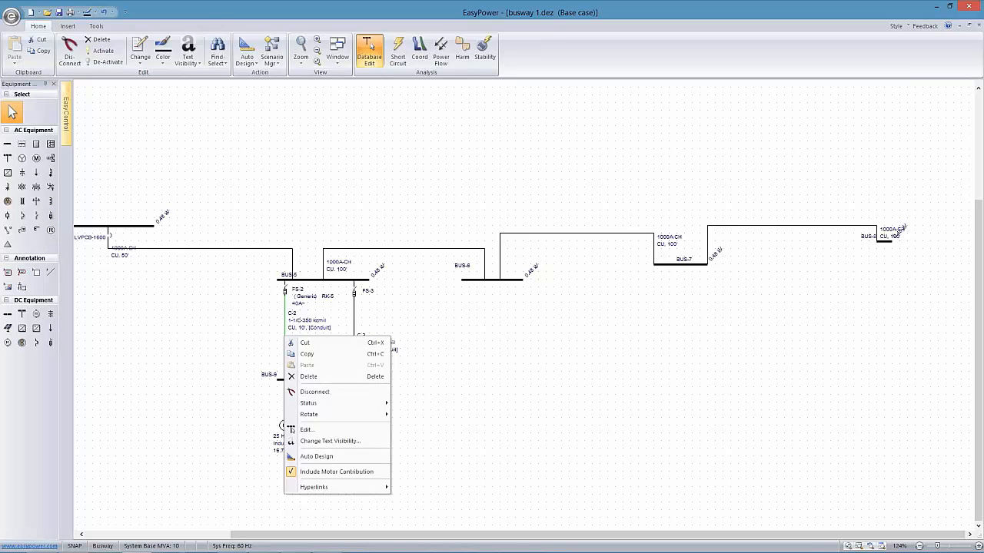
{"action": "left_click", "coordinate": [307, 355]}
{"action": "left_click", "coordinate": [354, 342]}
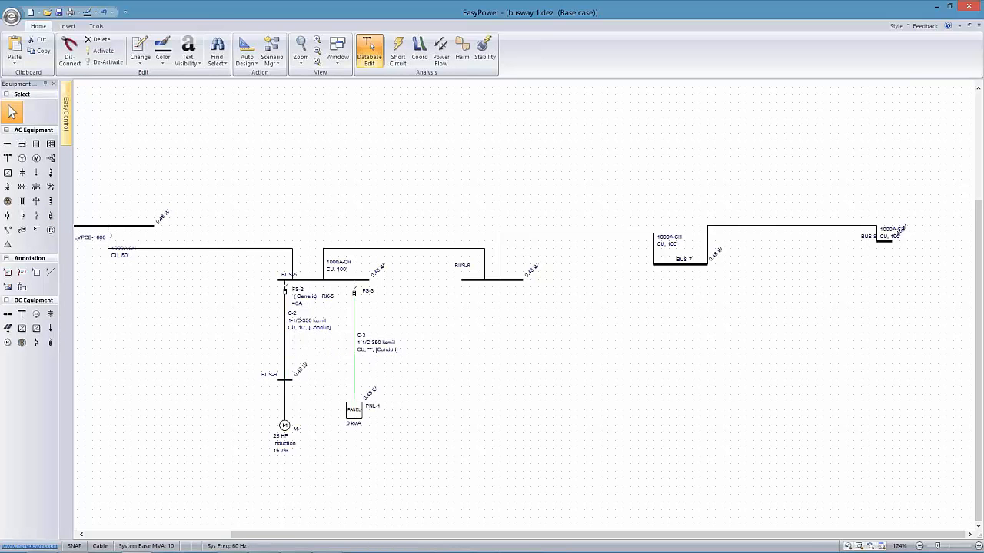
{"action": "right_click", "coordinate": [353, 340]}
{"action": "left_click", "coordinate": [376, 368]}
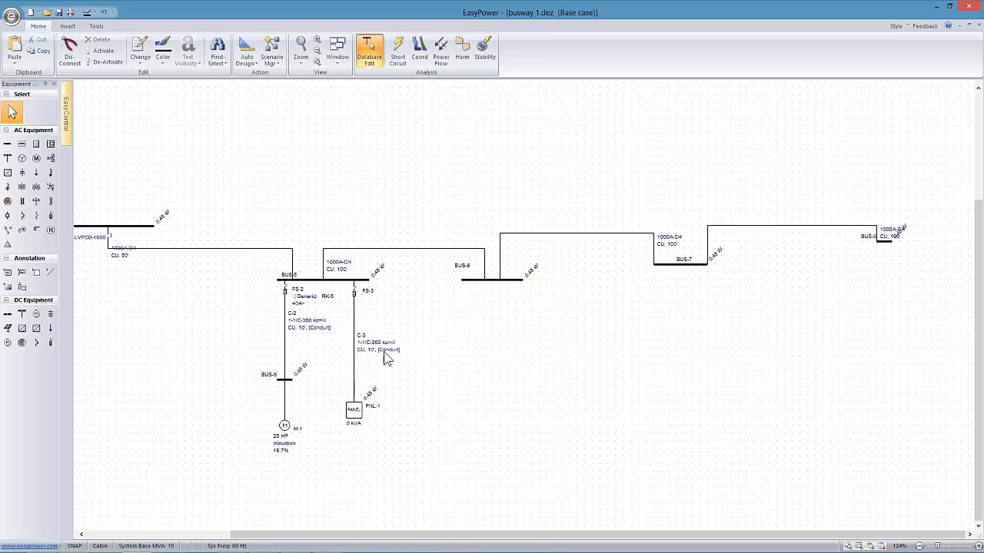
Reposition BUS-7 and BUS-8 so that they line up level with BUS-5 and BUS-6
{"action": "scroll", "coordinate": [398, 345], "scroll_direction": "up", "scroll_amount": 1}
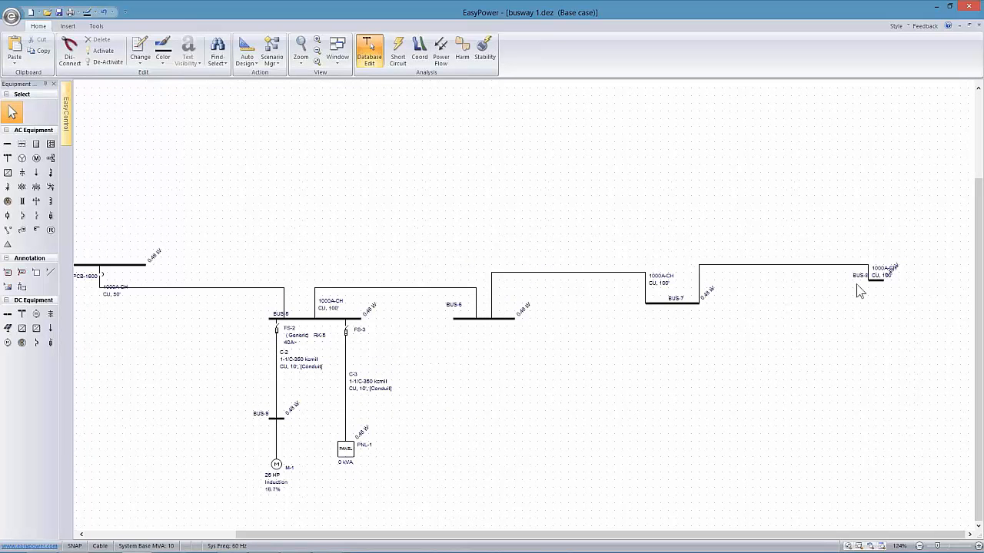
{"action": "mouse_move", "coordinate": [870, 299]}
{"action": "left_mouse_down"}
{"action": "mouse_move", "coordinate": [875, 268]}
{"action": "mouse_move", "coordinate": [880, 307]}
{"action": "left_mouse_up"}
{"action": "left_click_drag", "start_coordinate": [726, 282], "coordinate": [791, 237]}
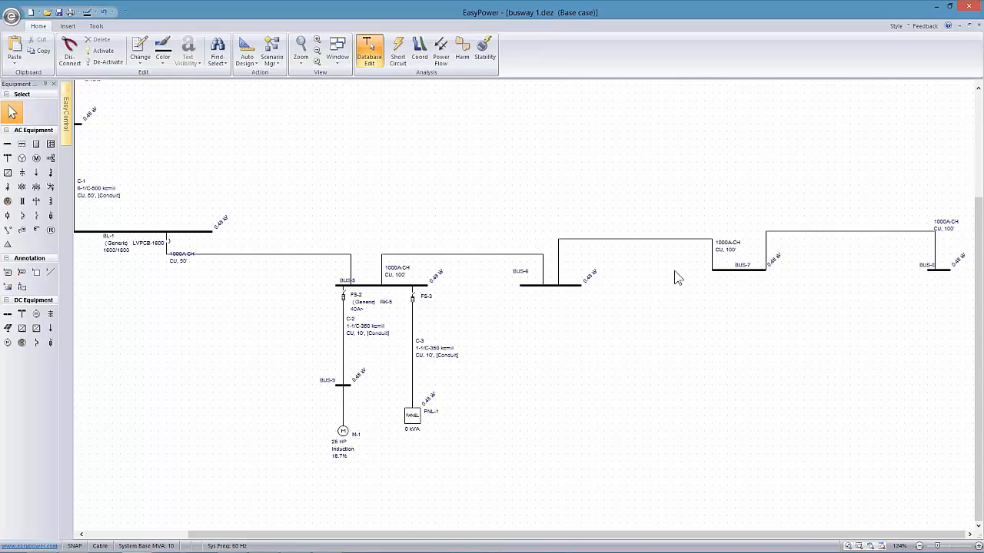
{"action": "left_click_drag", "start_coordinate": [577, 309], "coordinate": [353, 254]}
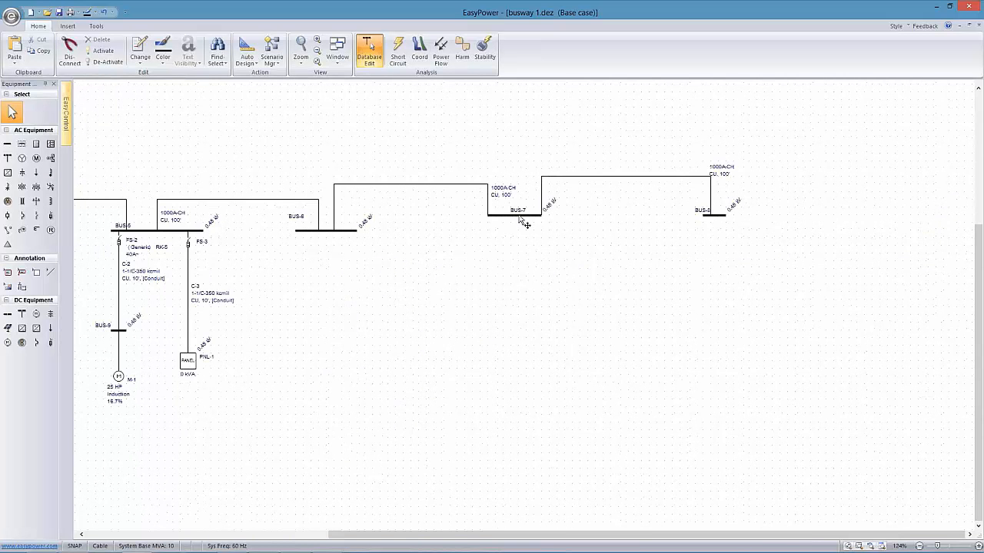
{"action": "left_click_drag", "start_coordinate": [518, 217], "coordinate": [511, 234]}
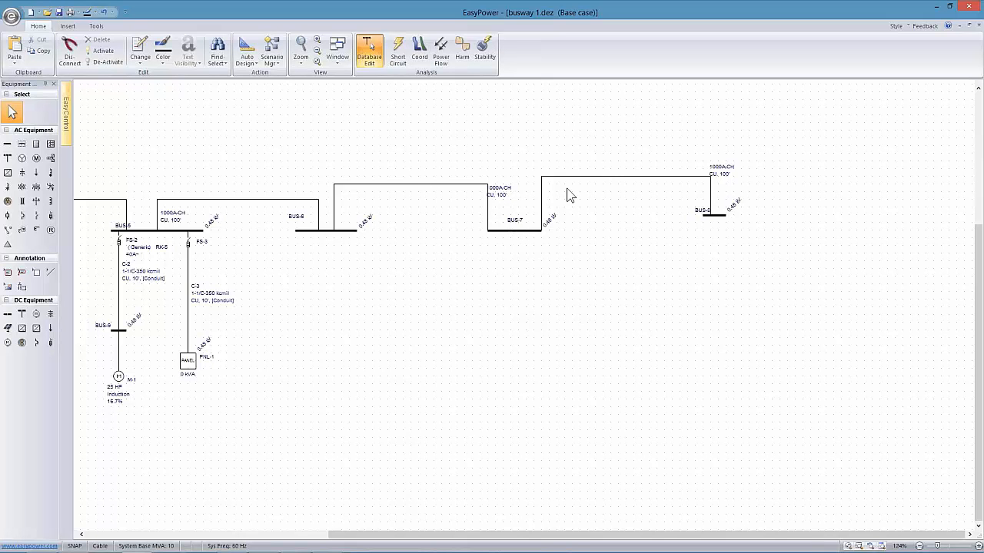
{"action": "left_click_drag", "start_coordinate": [710, 218], "coordinate": [710, 236]}
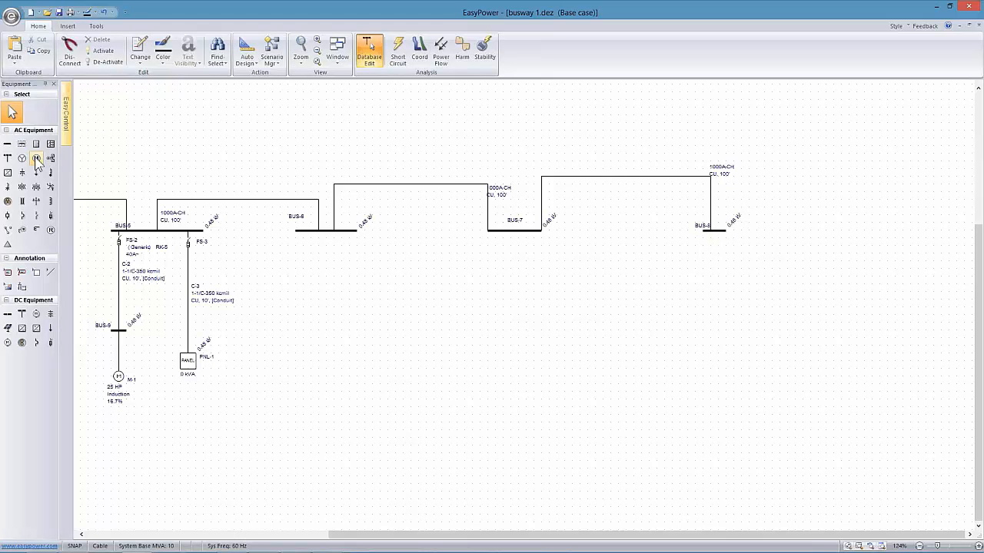
Connect a motor under BUS-8 with a fused switch ahead of it, and lower the bus with both devices below BUS-7
{"action": "left_click", "coordinate": [36, 157]}
{"action": "left_click", "coordinate": [712, 241]}
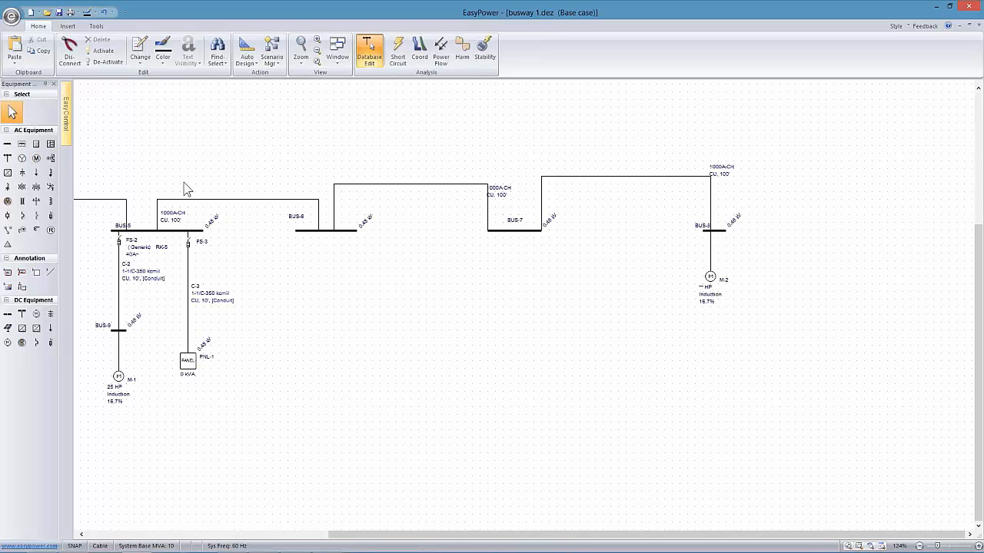
{"action": "left_click", "coordinate": [50, 218]}
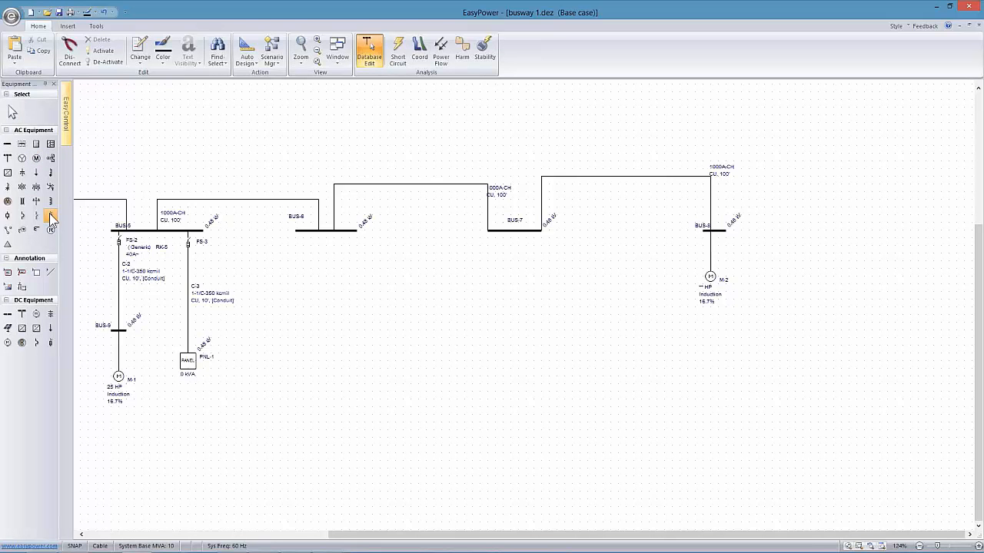
{"action": "left_click", "coordinate": [710, 243]}
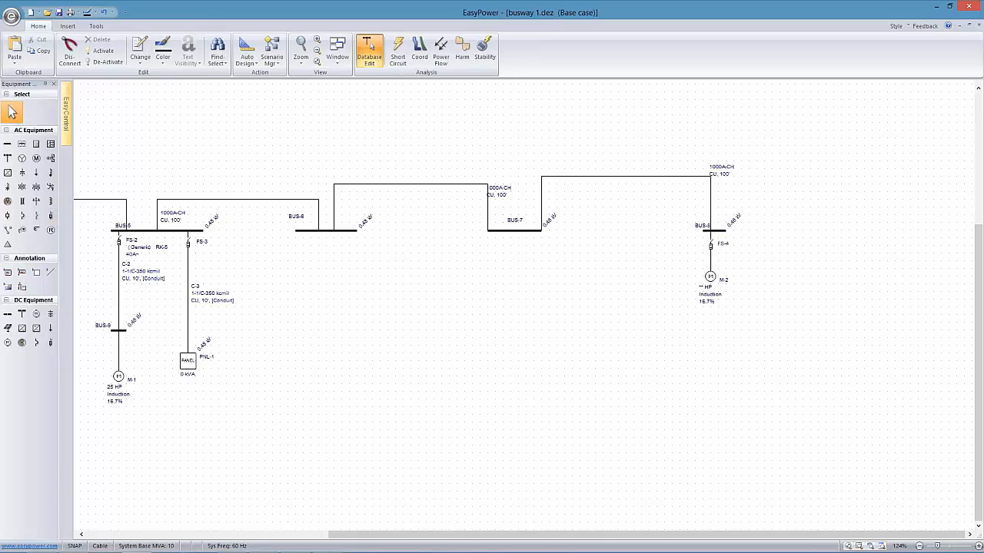
{"action": "left_click_drag", "start_coordinate": [627, 250], "coordinate": [621, 302]}
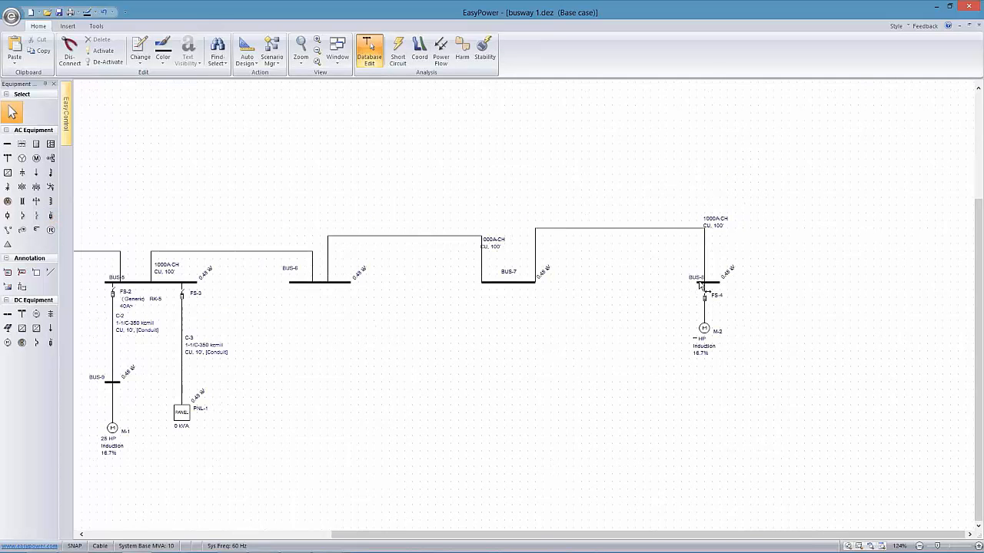
{"action": "left_click_drag", "start_coordinate": [699, 284], "coordinate": [701, 315]}
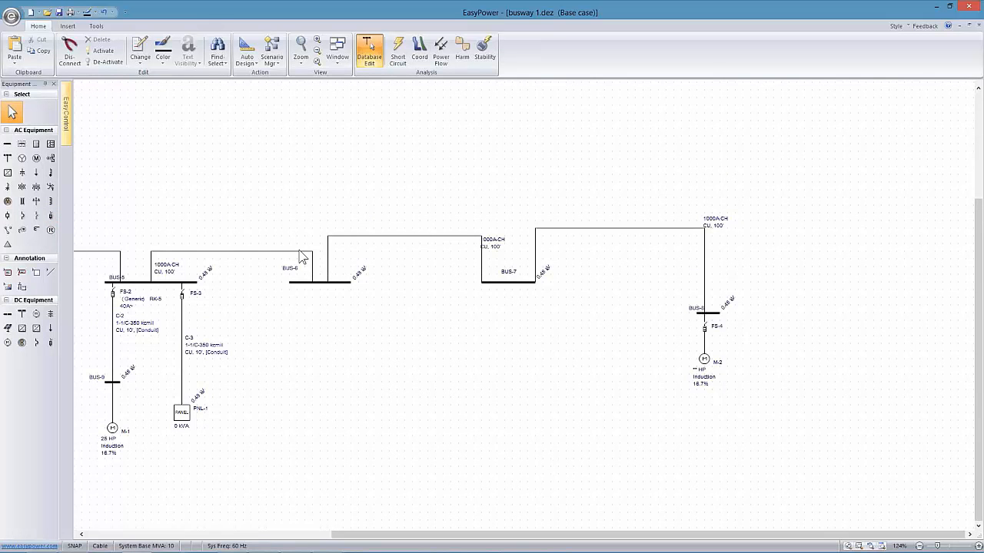
Set motor M-2 to 10 HP, calculate its full-load amps, check its short-circuit data, and accept the motor data
{"action": "left_click_drag", "start_coordinate": [125, 123], "coordinate": [240, 129]}
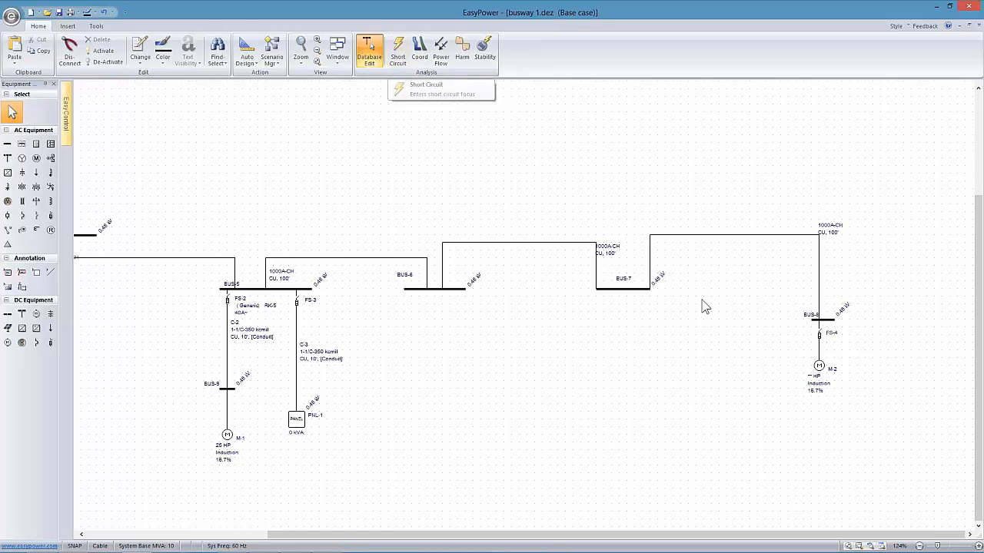
{"action": "double_click", "coordinate": [821, 367]}
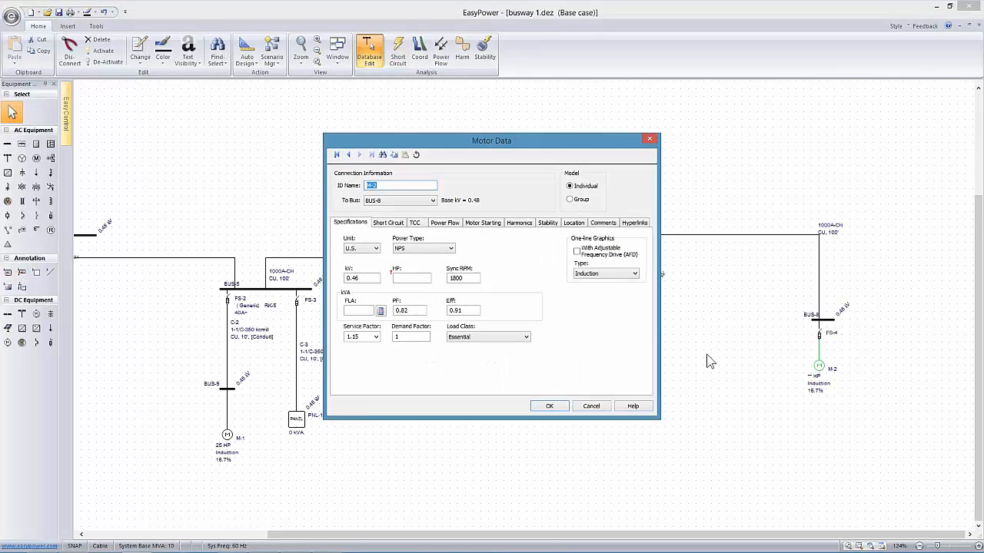
{"action": "left_click", "coordinate": [370, 310]}
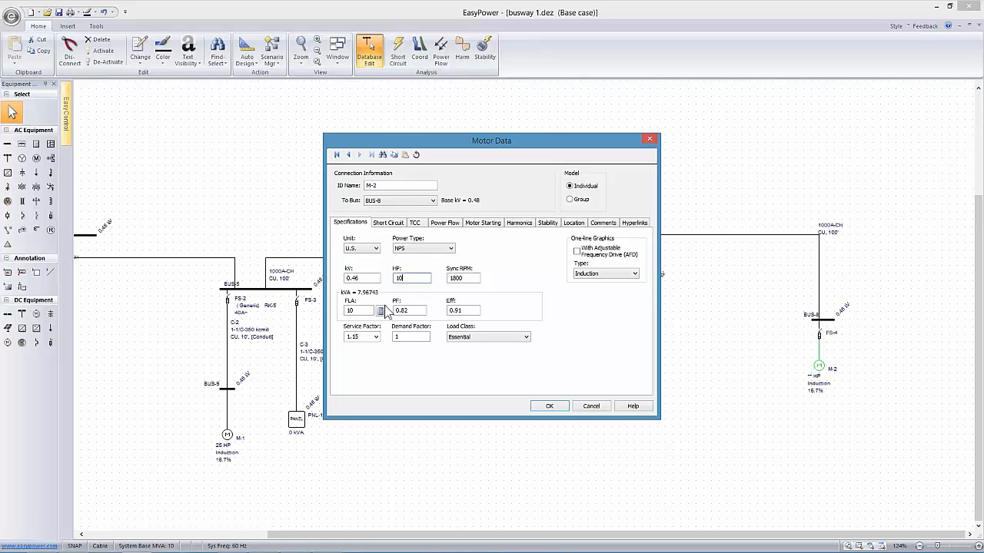
{"action": "left_click", "coordinate": [380, 310]}
{"action": "left_click", "coordinate": [388, 222]}
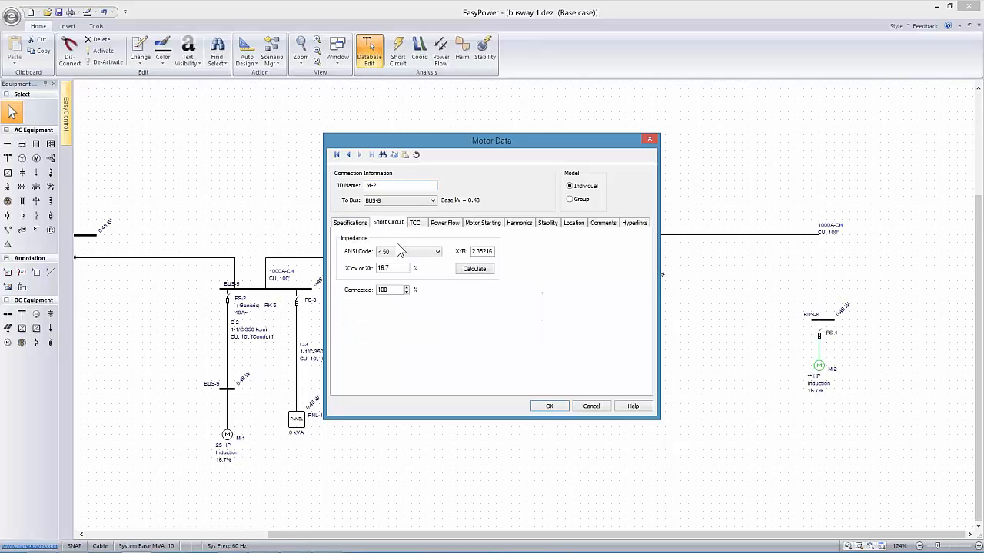
{"action": "left_click", "coordinate": [558, 405]}
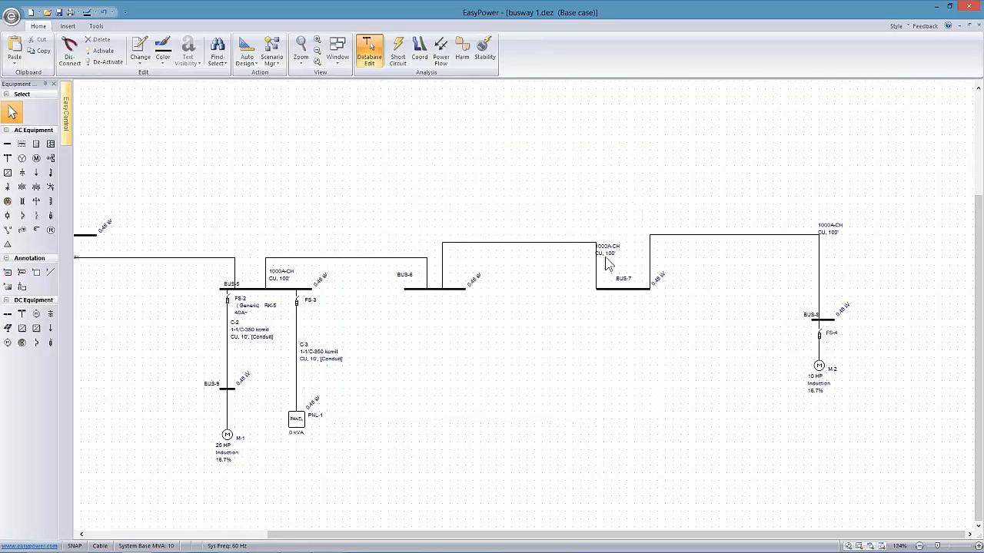
Switch to short-circuit analysis and fault all buses of the one-line
{"action": "left_click", "coordinate": [398, 53]}
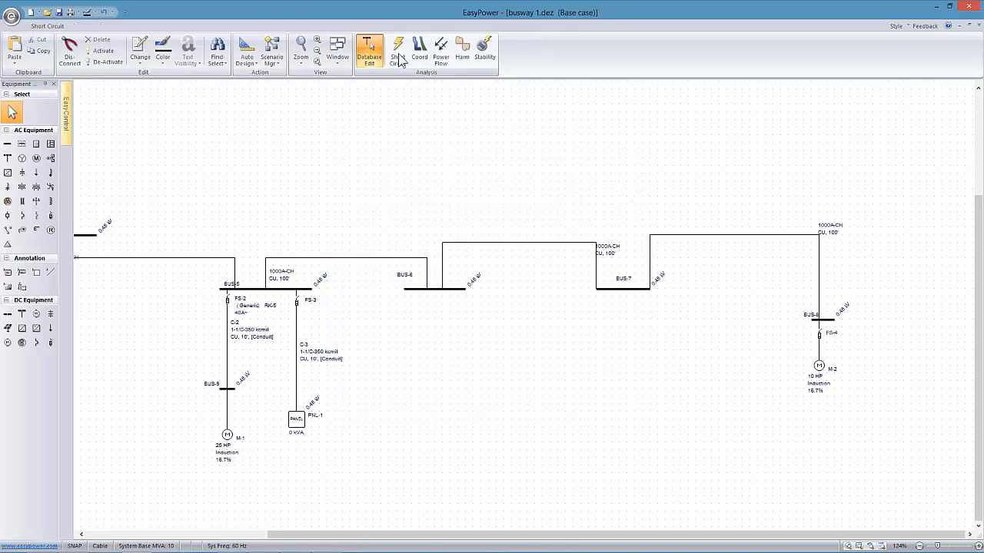
{"action": "left_click_drag", "start_coordinate": [211, 124], "coordinate": [342, 138]}
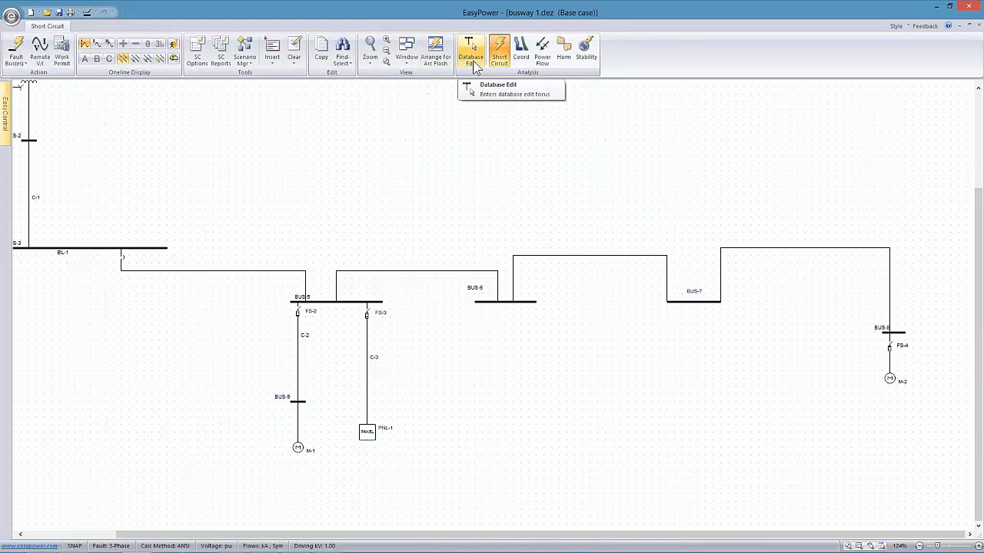
{"action": "left_click", "coordinate": [15, 61]}
{"action": "left_click", "coordinate": [43, 85]}
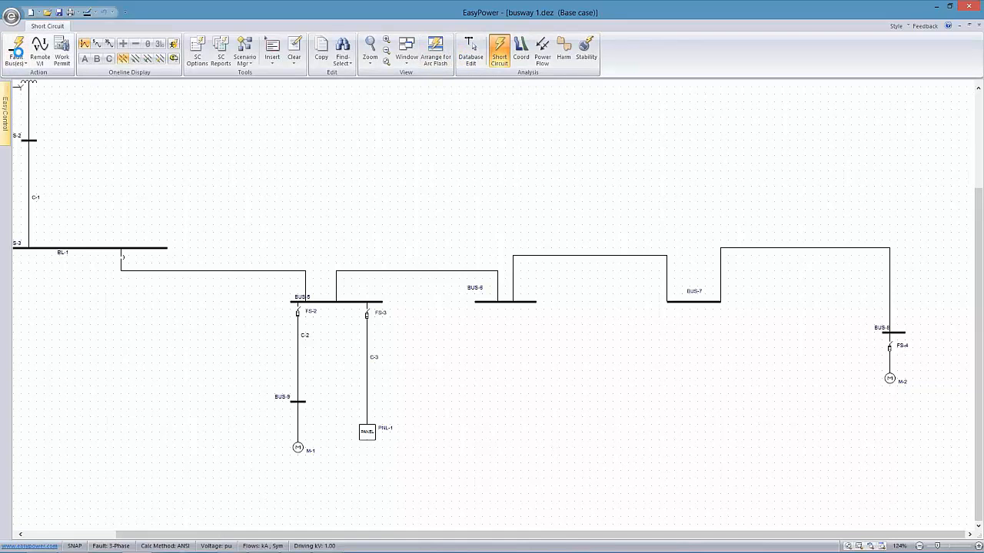
{"action": "left_click_drag", "start_coordinate": [268, 305], "coordinate": [315, 281]}
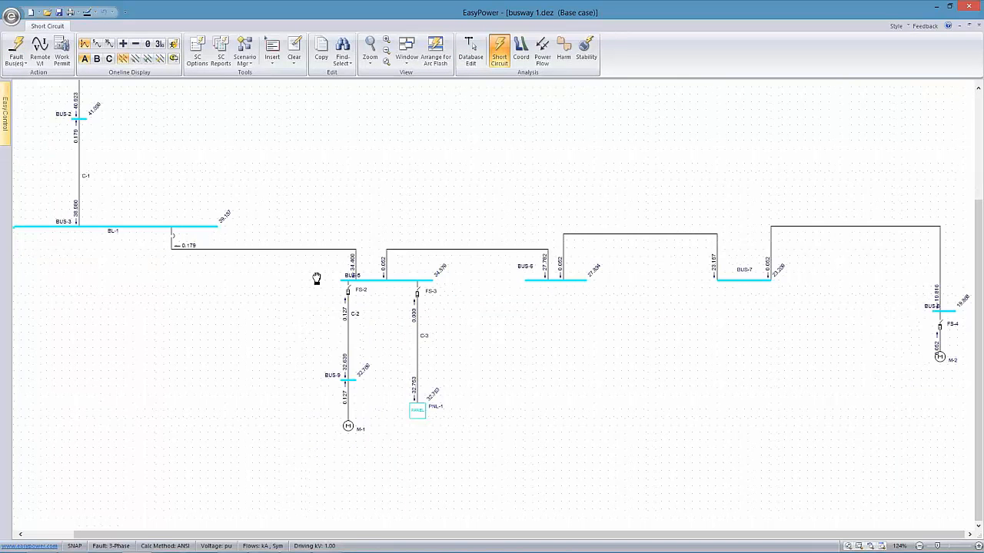
Shift the ends of the busway between BUS-5 and BUS-6 along both buses to space out the connections
{"action": "left_click", "coordinate": [356, 271]}
{"action": "left_click_drag", "start_coordinate": [384, 270], "coordinate": [425, 270]}
{"action": "left_click_drag", "start_coordinate": [551, 280], "coordinate": [545, 280]}
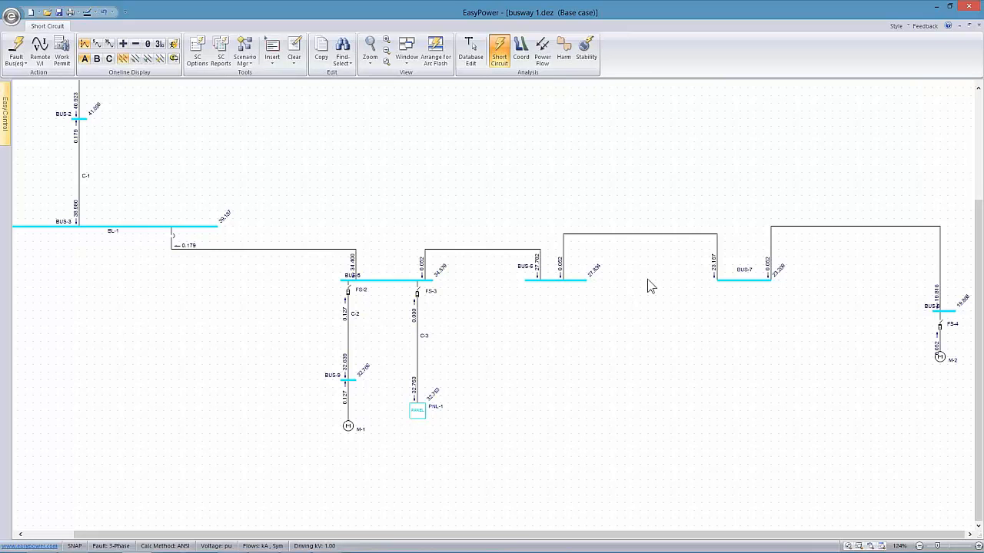
Display the arc flash hazards on the one-line and examine them at the buses along the busway
{"action": "left_click_drag", "start_coordinate": [648, 279], "coordinate": [507, 273]}
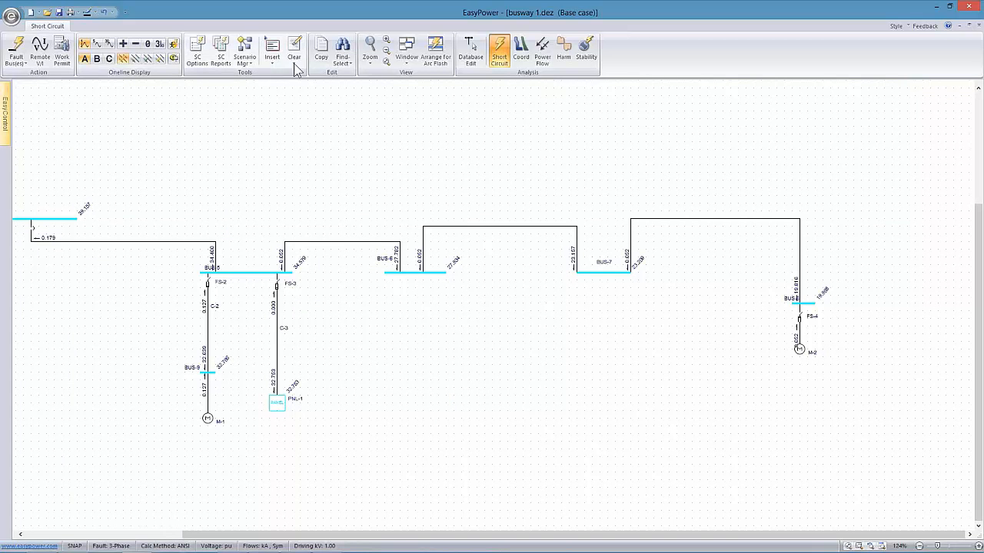
{"action": "left_click", "coordinate": [173, 43]}
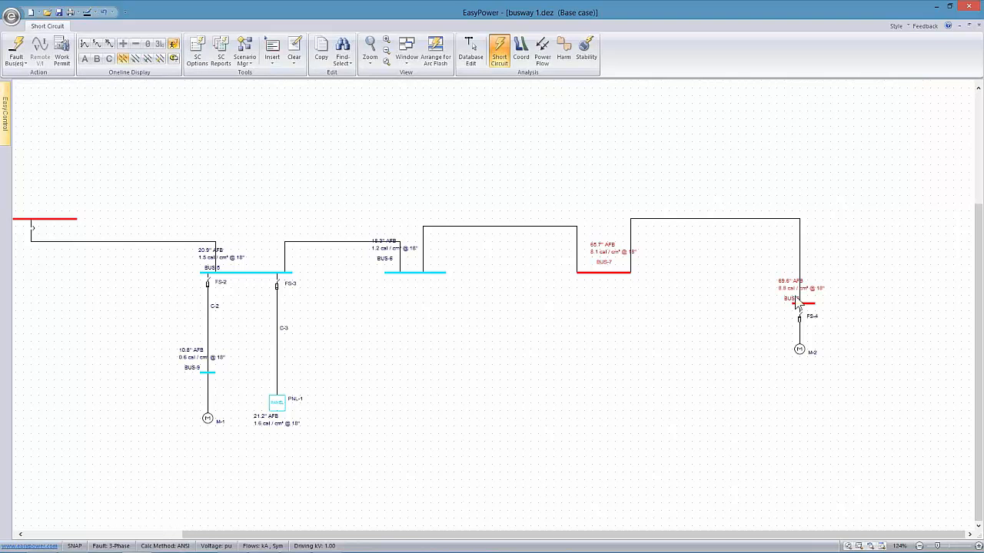
{"action": "left_click_drag", "start_coordinate": [312, 195], "coordinate": [384, 172]}
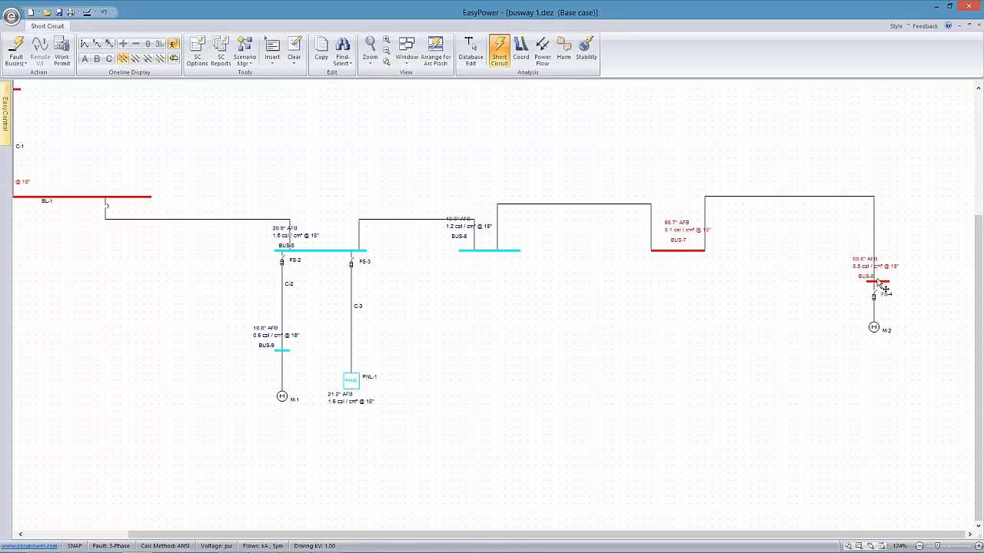
Save the temporary changes to the database, return to one-line editing, and lengthen BUS-8 to the right
{"action": "left_click", "coordinate": [470, 52]}
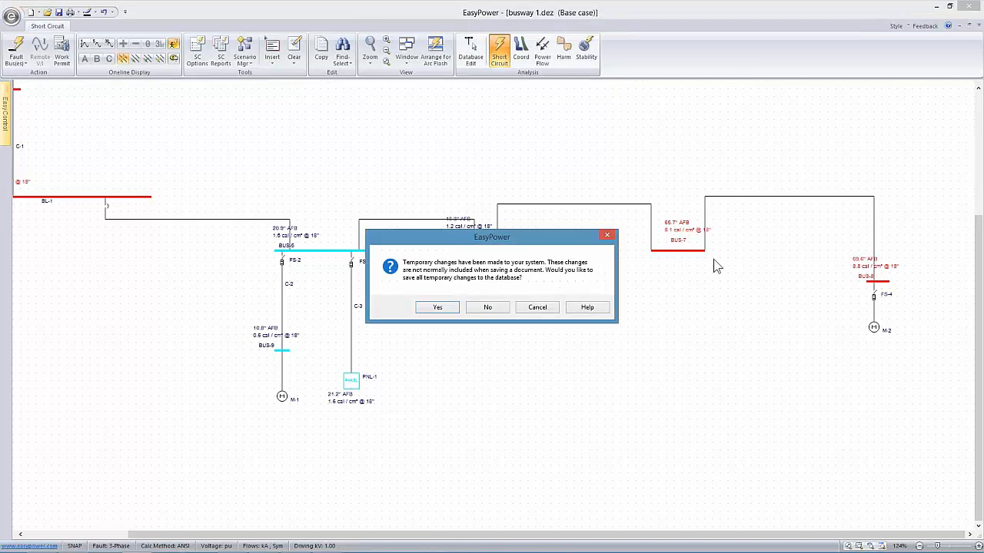
{"action": "left_click", "coordinate": [436, 308]}
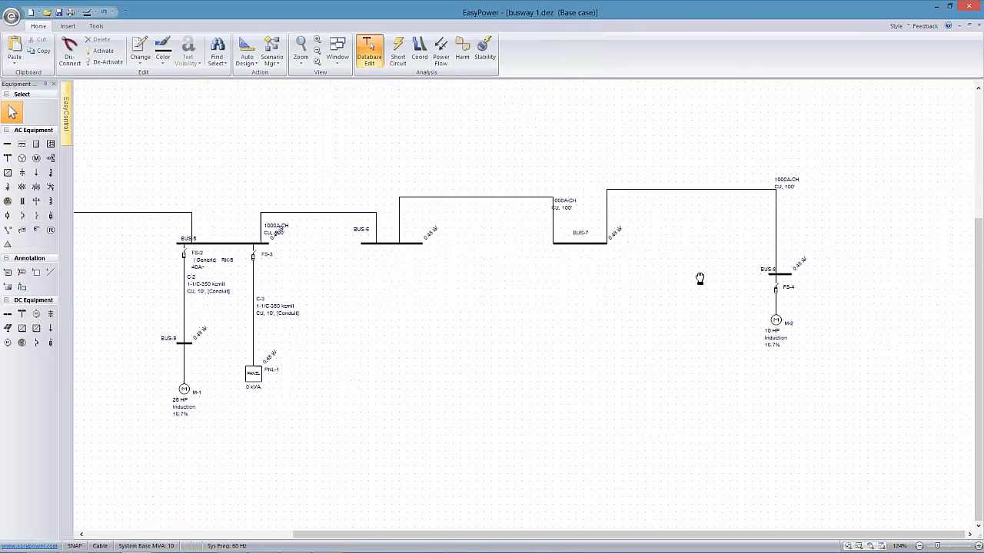
{"action": "left_click_drag", "start_coordinate": [699, 279], "coordinate": [653, 273]}
{"action": "left_click_drag", "start_coordinate": [756, 271], "coordinate": [775, 269]}
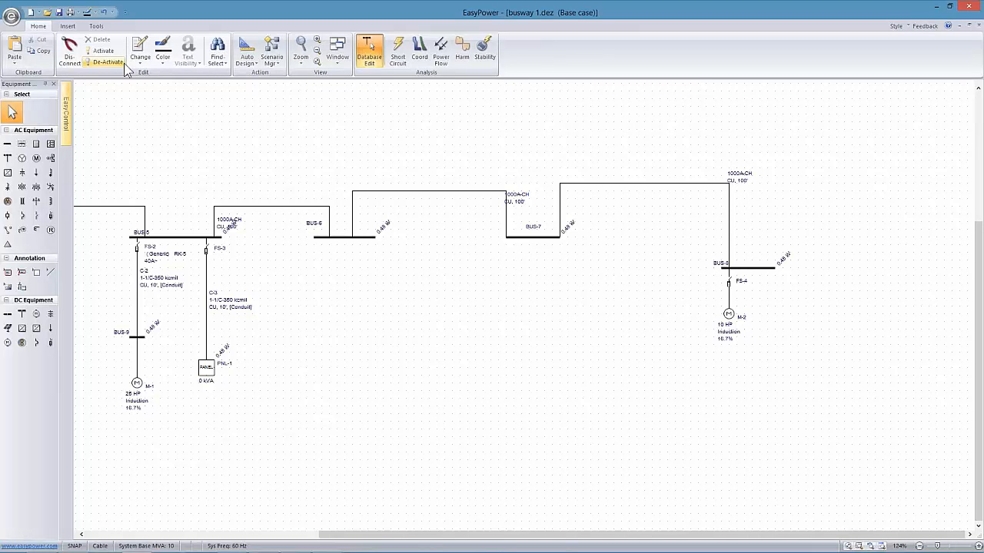
Switch to the busway example.dez one-line and fault its buses in short-circuit analysis
{"action": "left_click", "coordinate": [340, 55]}
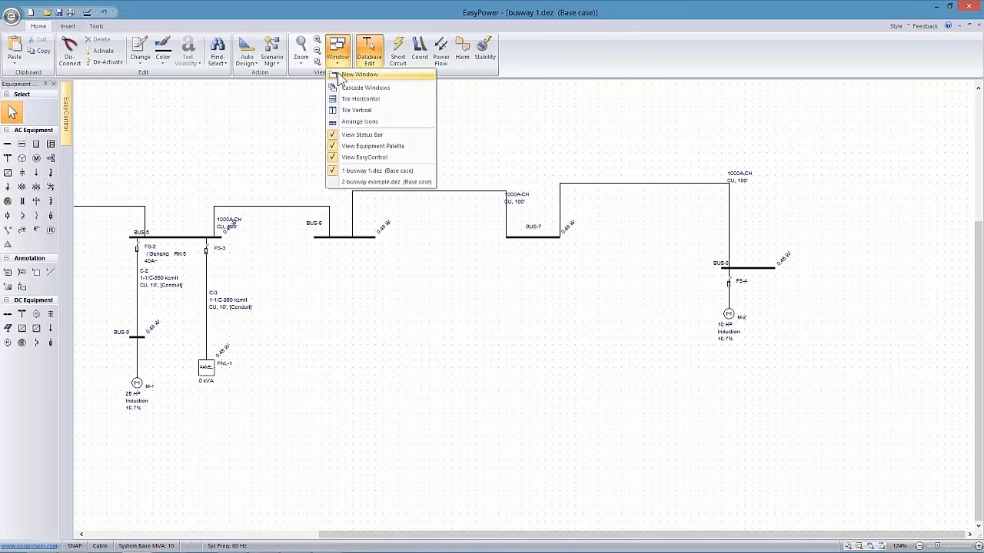
{"action": "left_click", "coordinate": [363, 189]}
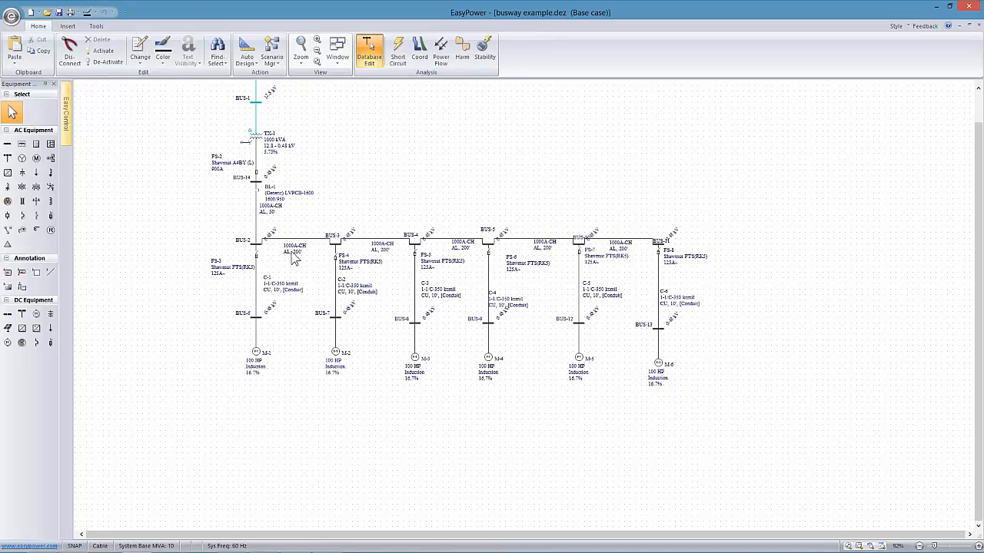
{"action": "left_click", "coordinate": [396, 56]}
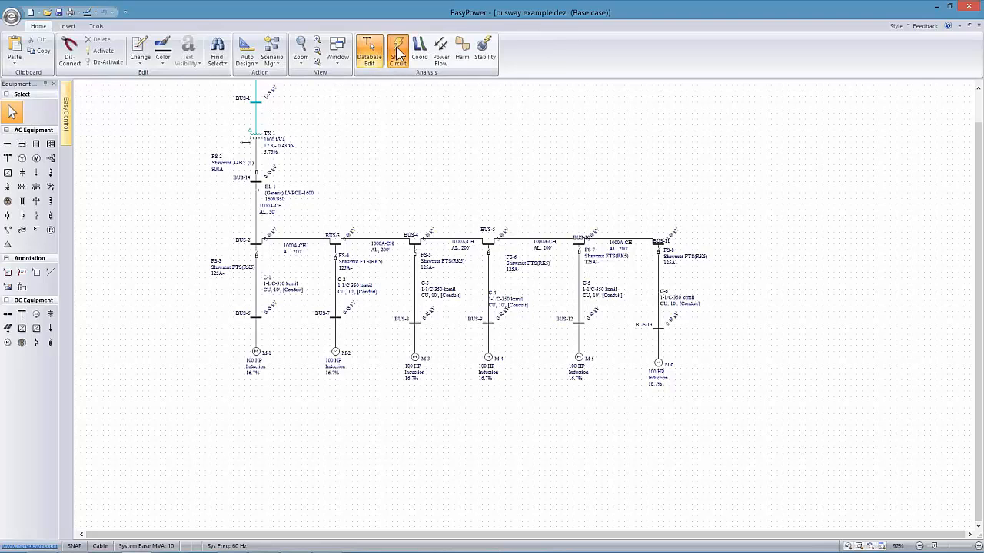
{"action": "left_click", "coordinate": [15, 52]}
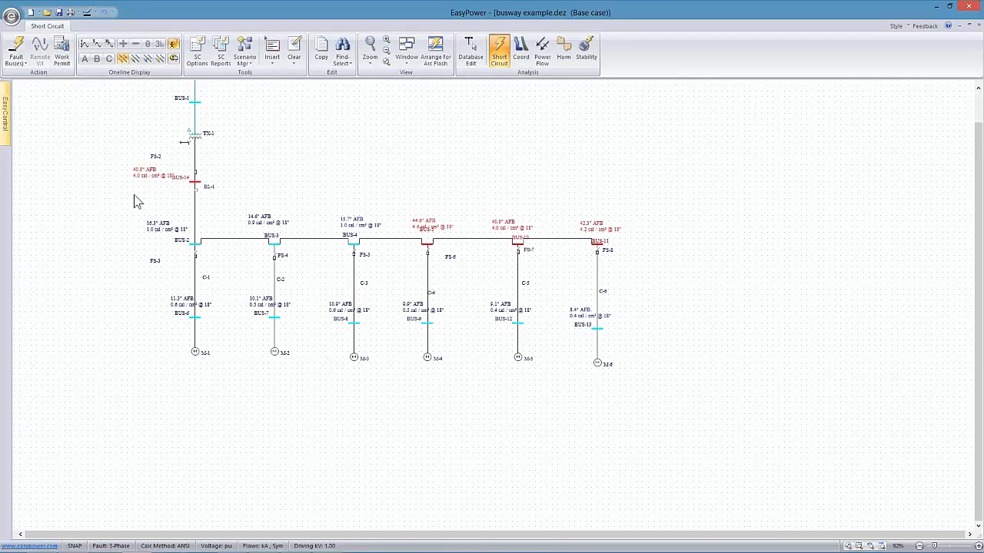
Move BUS-5's arc flash result text clear of its bus name and examine the hazards along the busway
{"action": "scroll", "coordinate": [297, 196], "scroll_direction": "up", "scroll_amount": 3}
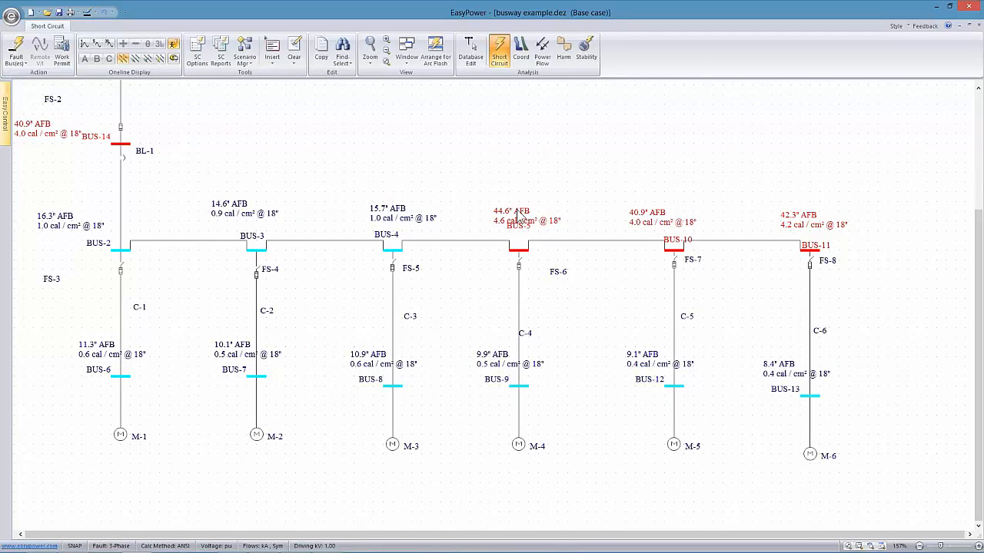
{"action": "left_click_drag", "start_coordinate": [520, 218], "coordinate": [518, 211]}
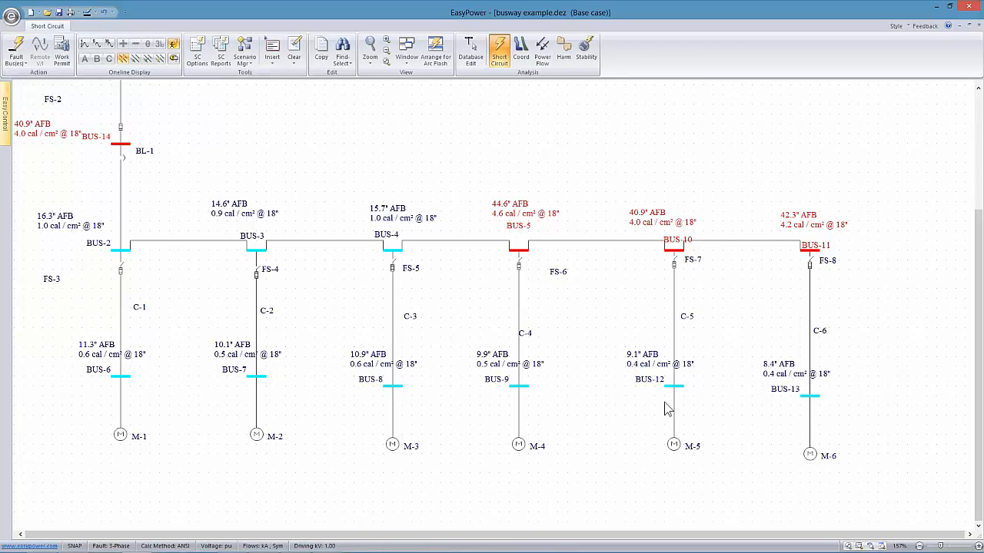
{"action": "left_click_drag", "start_coordinate": [461, 365], "coordinate": [537, 371]}
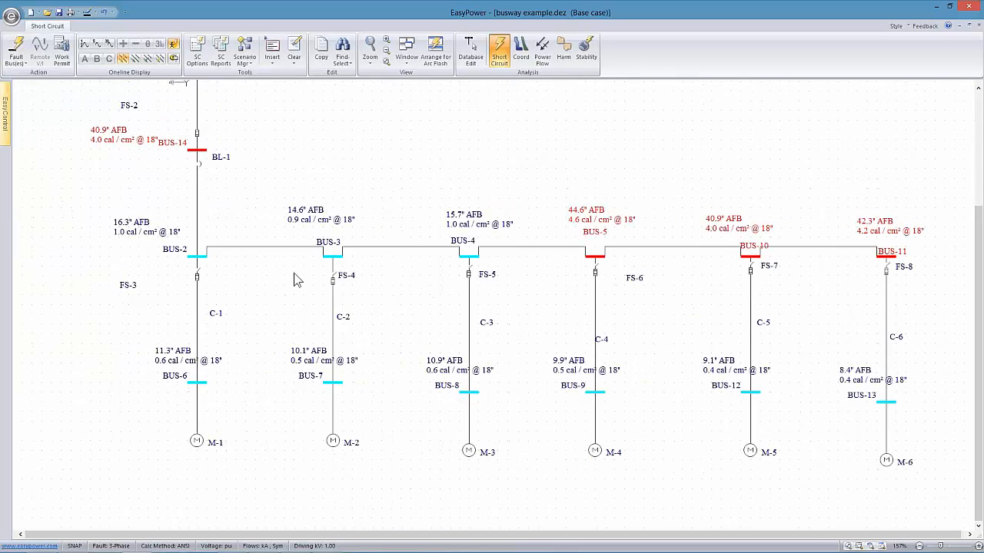
{"action": "left_click_drag", "start_coordinate": [296, 281], "coordinate": [285, 345]}
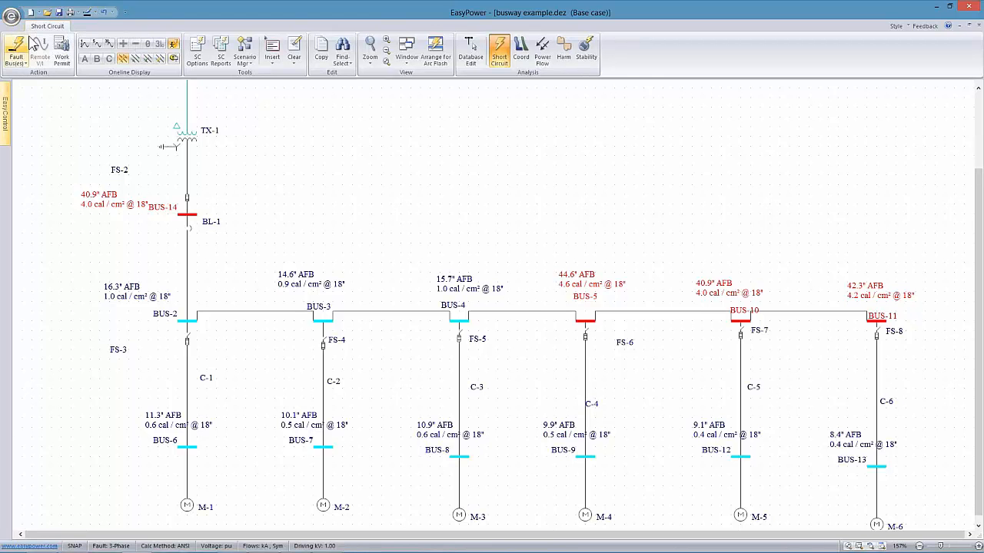
Arrange the windows for arc flash and compare the hazard report's fault currents and trip times with the one-line buses
{"action": "left_click", "coordinate": [435, 54]}
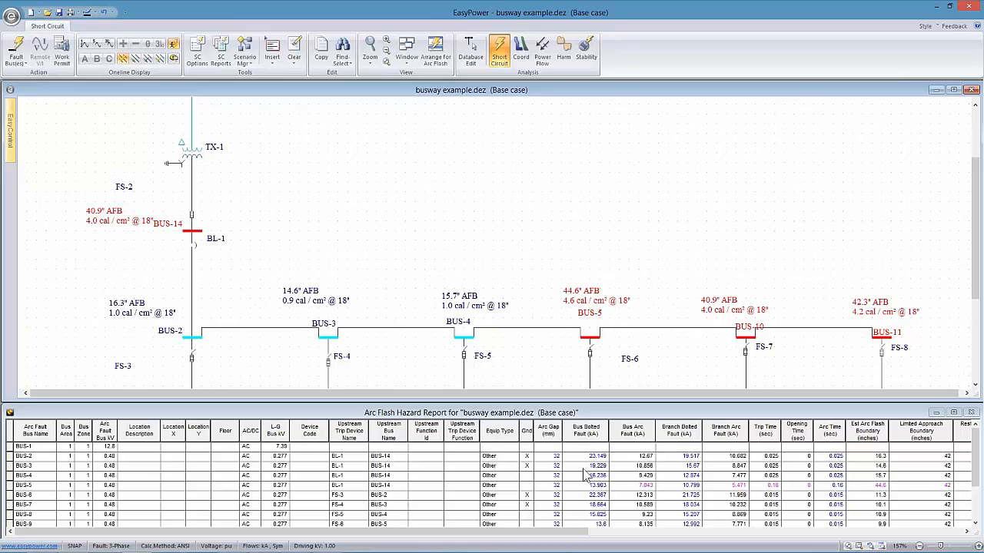
{"action": "left_click_drag", "start_coordinate": [972, 459], "coordinate": [972, 504]}
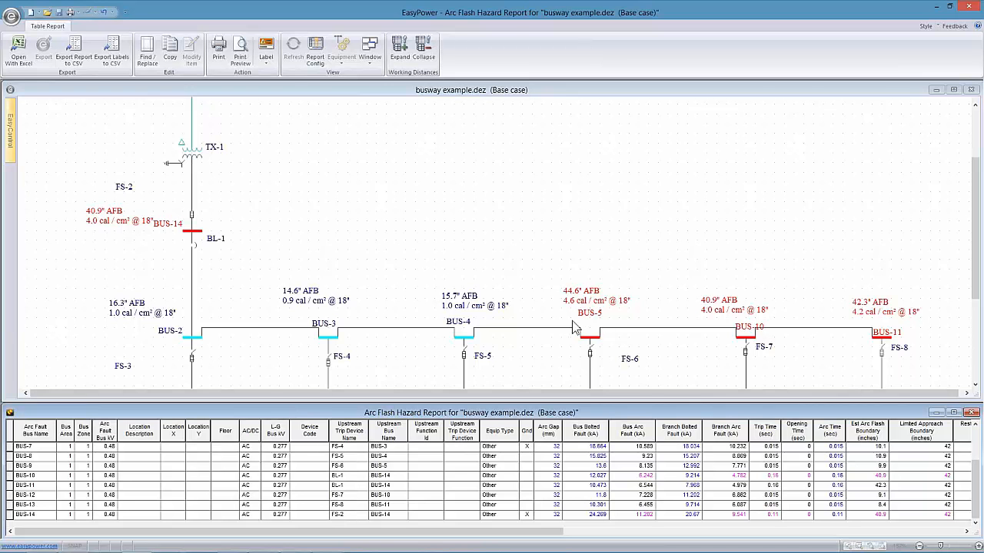
{"action": "left_click_drag", "start_coordinate": [573, 328], "coordinate": [536, 201]}
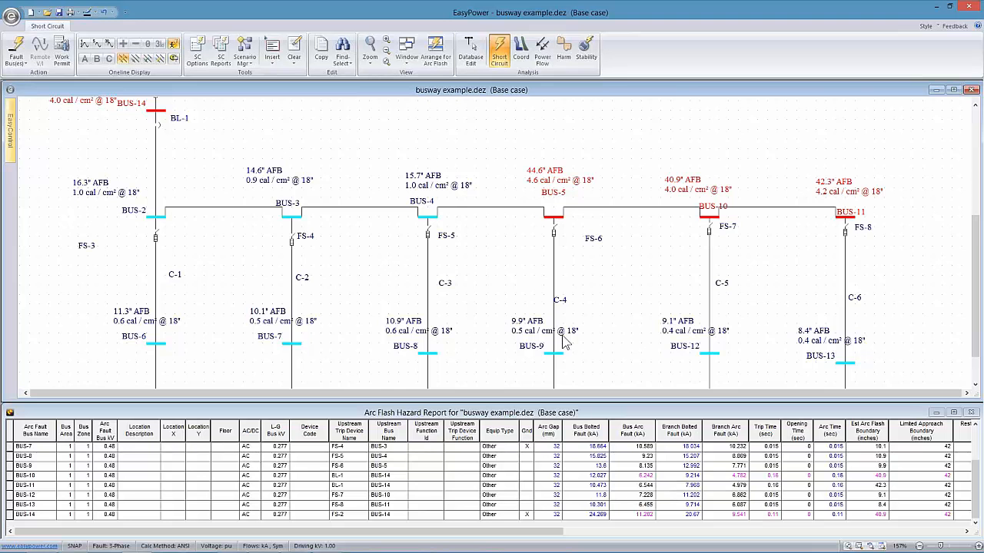
{"action": "left_click_drag", "start_coordinate": [597, 341], "coordinate": [584, 251]}
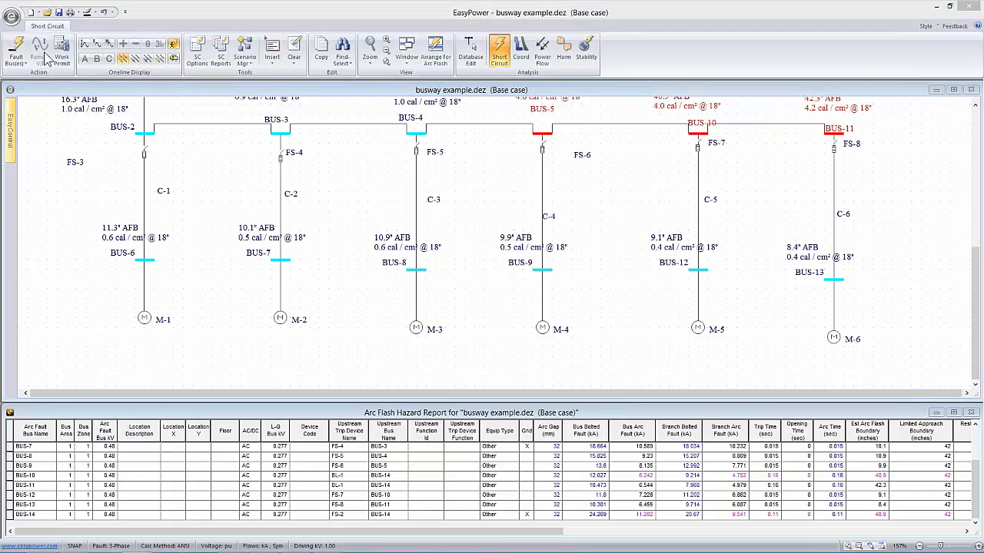
Open the one-line file Busway systems.dez from the REFRESHER folder
{"action": "key", "text": "ctrl+o"}
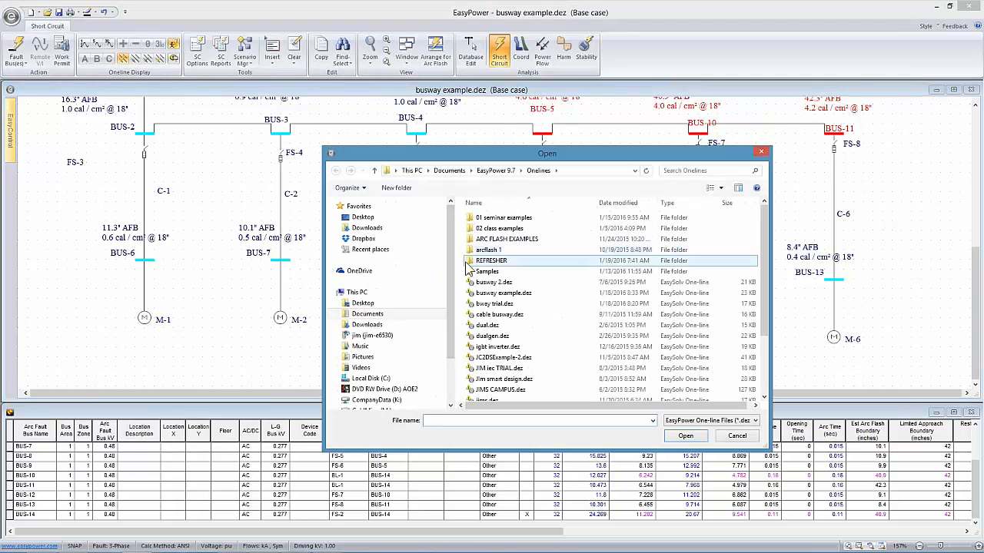
{"action": "double_click", "coordinate": [467, 262]}
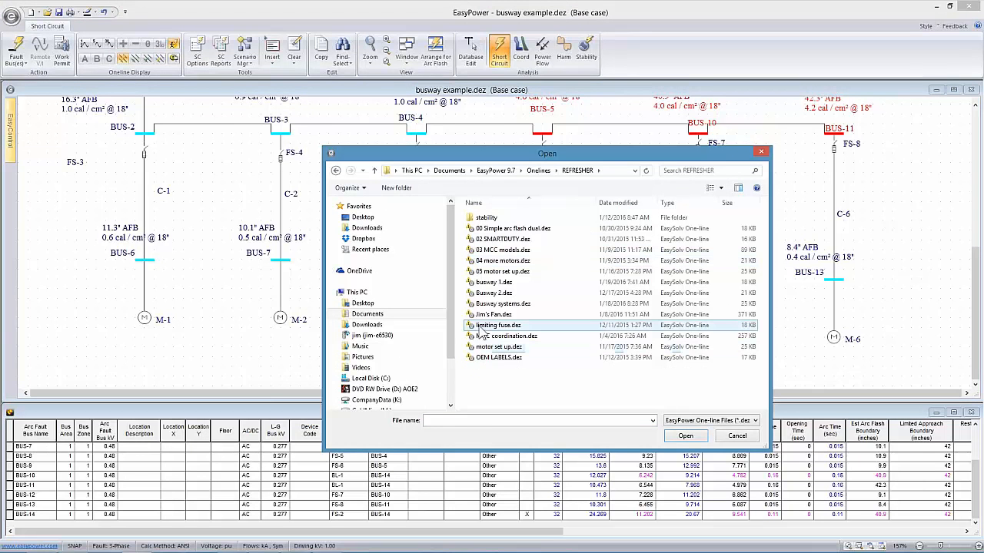
{"action": "left_click", "coordinate": [488, 304]}
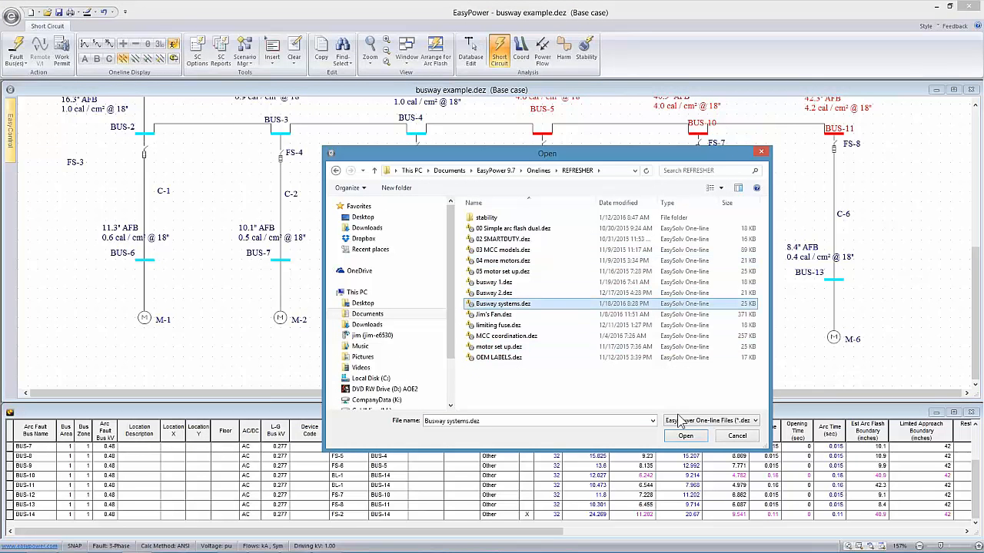
{"action": "left_click", "coordinate": [685, 435]}
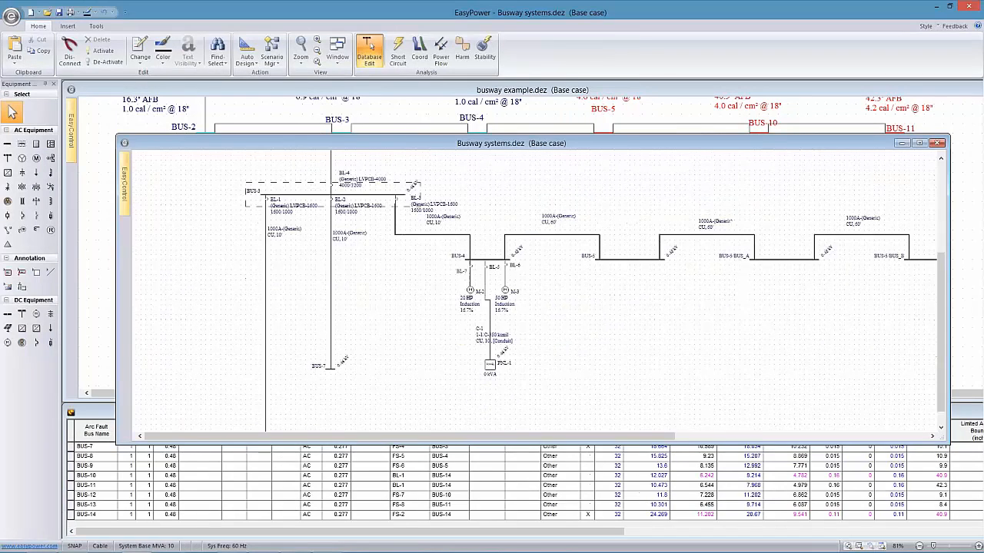
Extend BUS-2 far to the left, over the empty area beside the BUS-3 switchgear
{"action": "scroll", "coordinate": [415, 239], "scroll_direction": "down", "scroll_amount": 3}
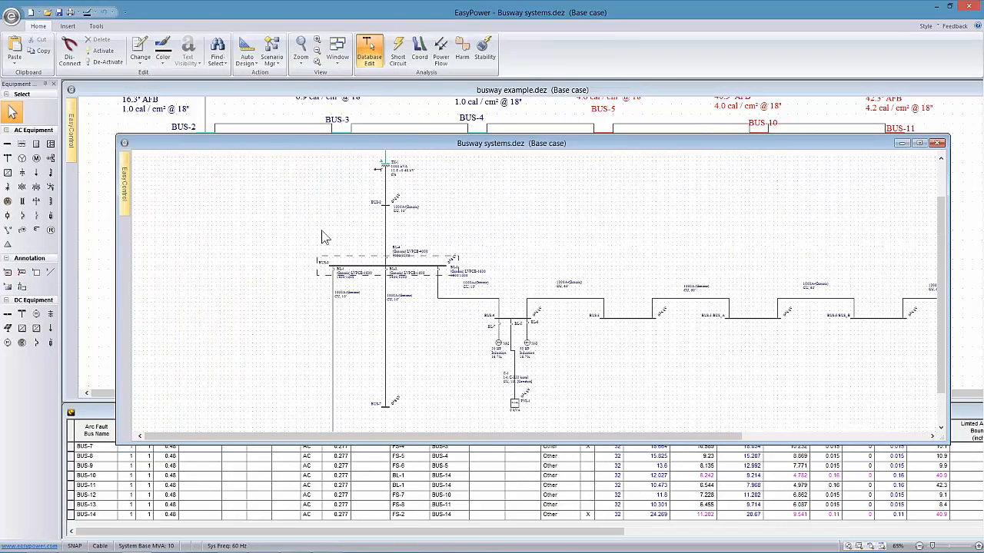
{"action": "scroll", "coordinate": [430, 306], "scroll_direction": "up", "scroll_amount": 2}
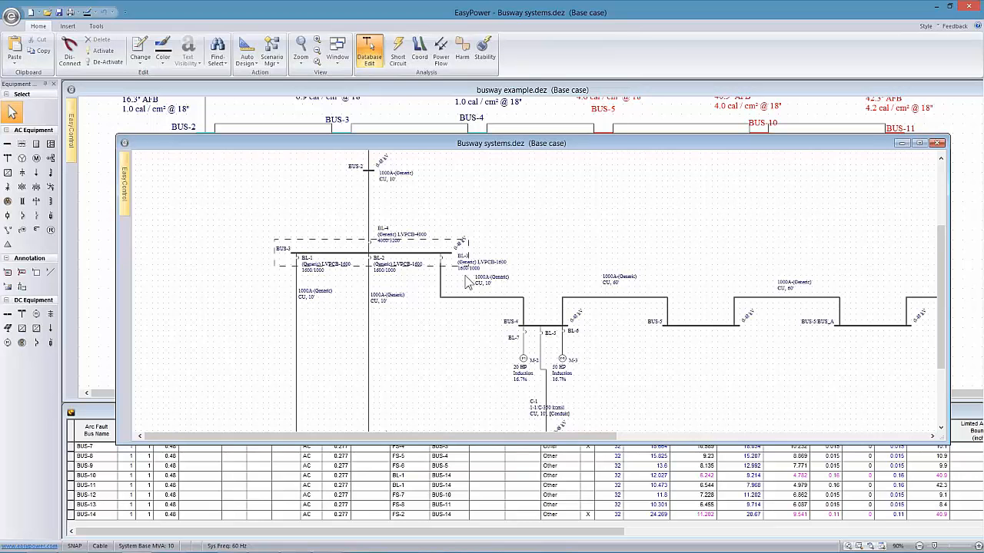
{"action": "left_click_drag", "start_coordinate": [463, 255], "coordinate": [786, 272]}
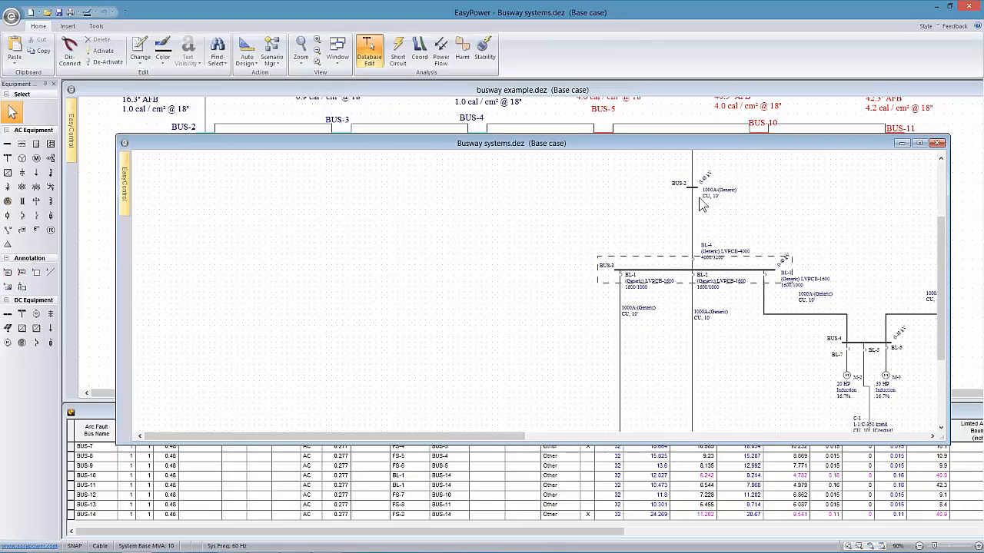
{"action": "left_click_drag", "start_coordinate": [706, 202], "coordinate": [253, 201]}
Insert 0.48 kV LVPCB switchgear with a main breaker and three busway feeders below BUS-2's extension, and connect the main breaker to BUS-2
{"action": "scroll", "coordinate": [664, 221], "scroll_direction": "up", "scroll_amount": 2}
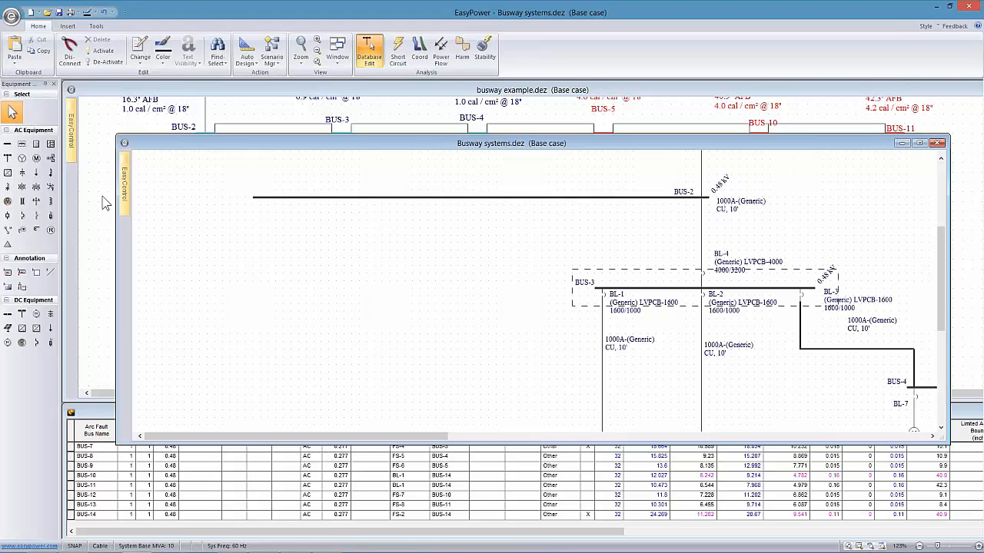
{"action": "left_click", "coordinate": [22, 145]}
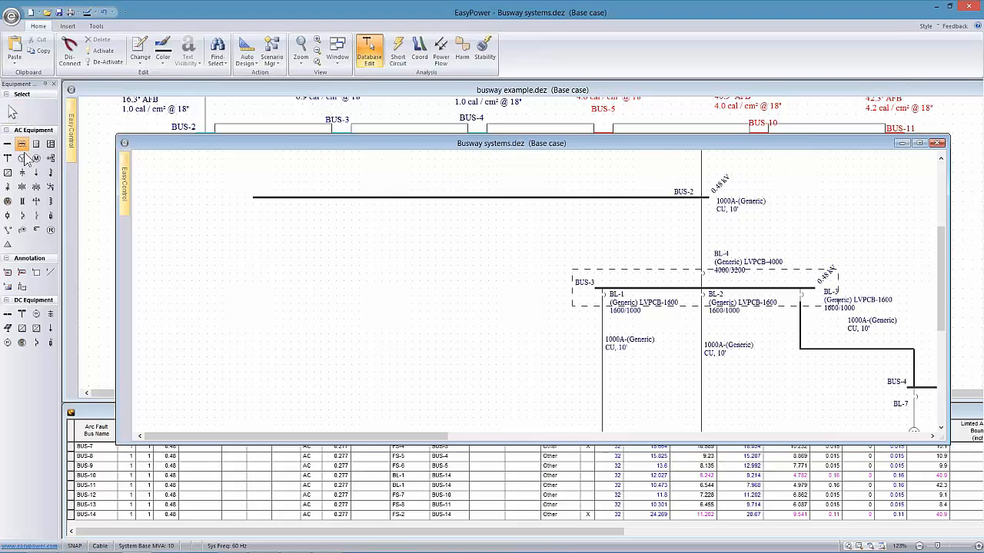
{"action": "left_click", "coordinate": [309, 272]}
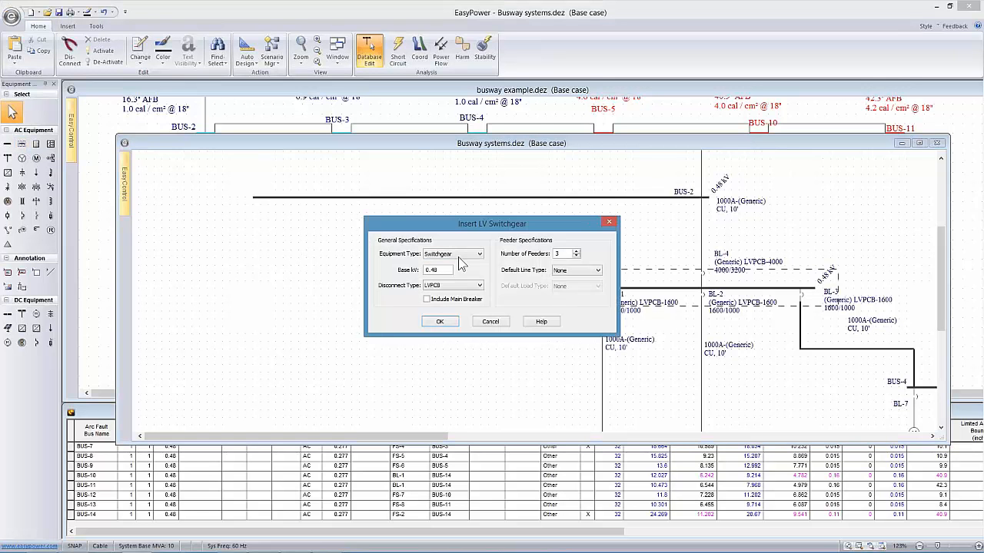
{"action": "left_click", "coordinate": [583, 272]}
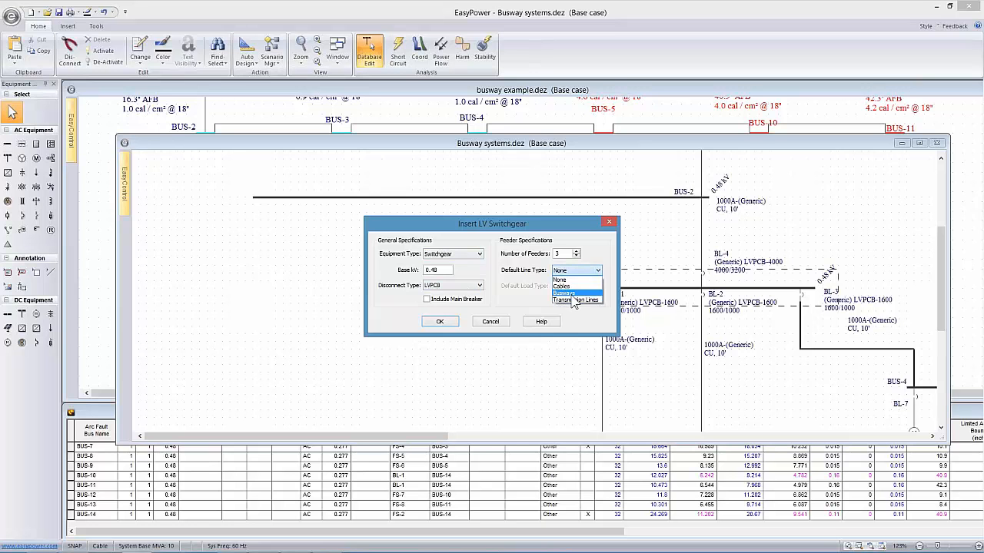
{"action": "left_click", "coordinate": [572, 300]}
{"action": "left_click", "coordinate": [427, 299]}
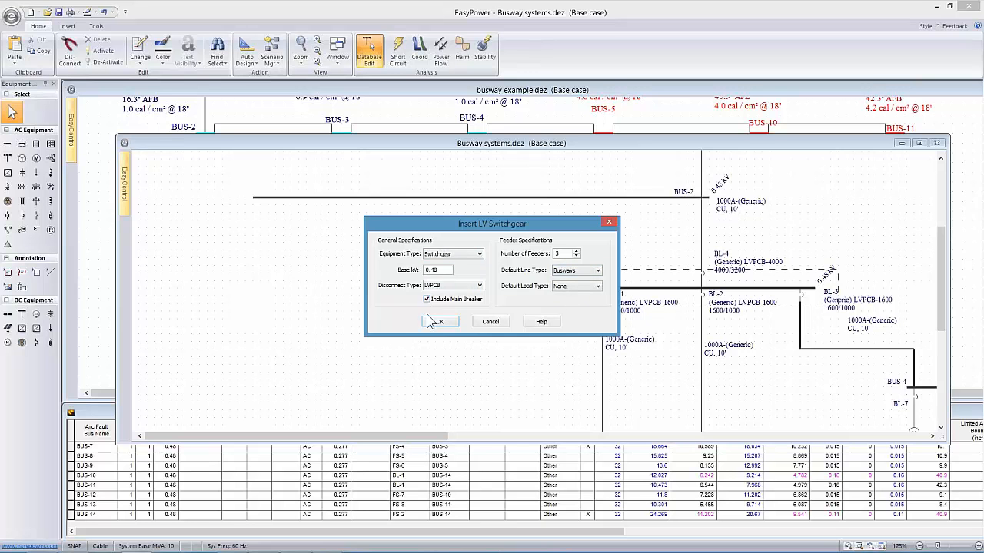
{"action": "left_click", "coordinate": [435, 322]}
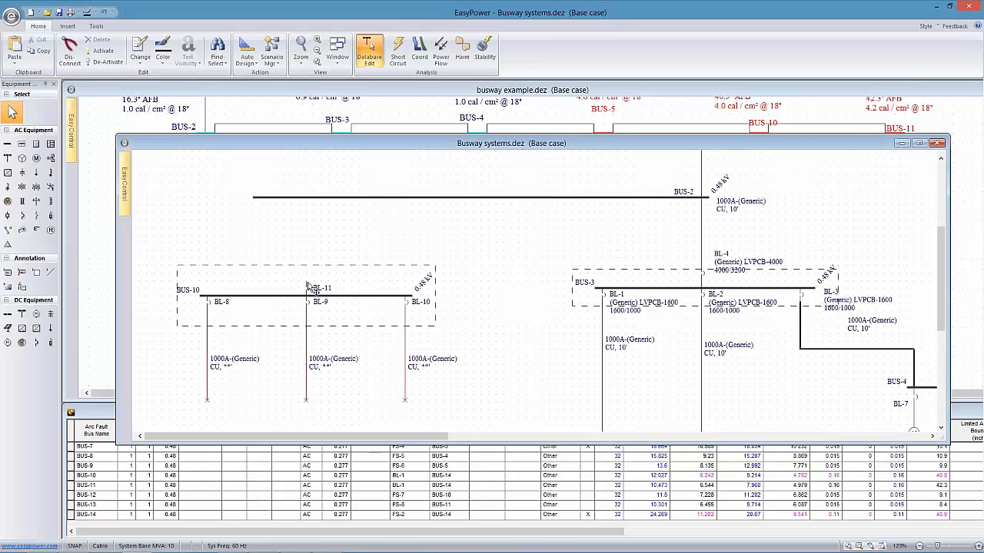
{"action": "mouse_move", "coordinate": [310, 289]}
{"action": "left_mouse_down"}
{"action": "mouse_move", "coordinate": [315, 213]}
{"action": "mouse_move", "coordinate": [308, 278]}
{"action": "left_mouse_up"}
Add a bus at the open end of the busway fed by BL-10
{"action": "scroll", "coordinate": [396, 284], "scroll_direction": "down", "scroll_amount": 2}
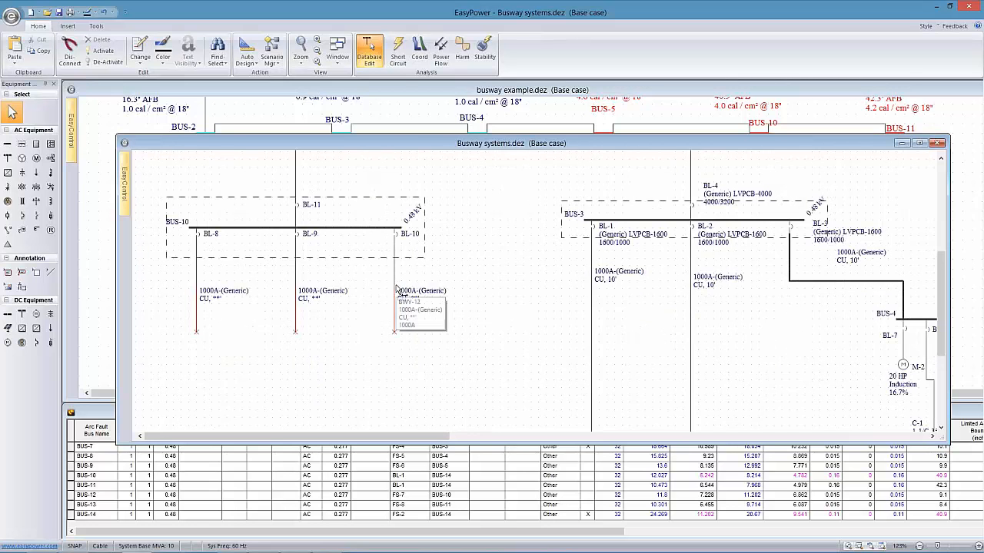
{"action": "left_click", "coordinate": [7, 146]}
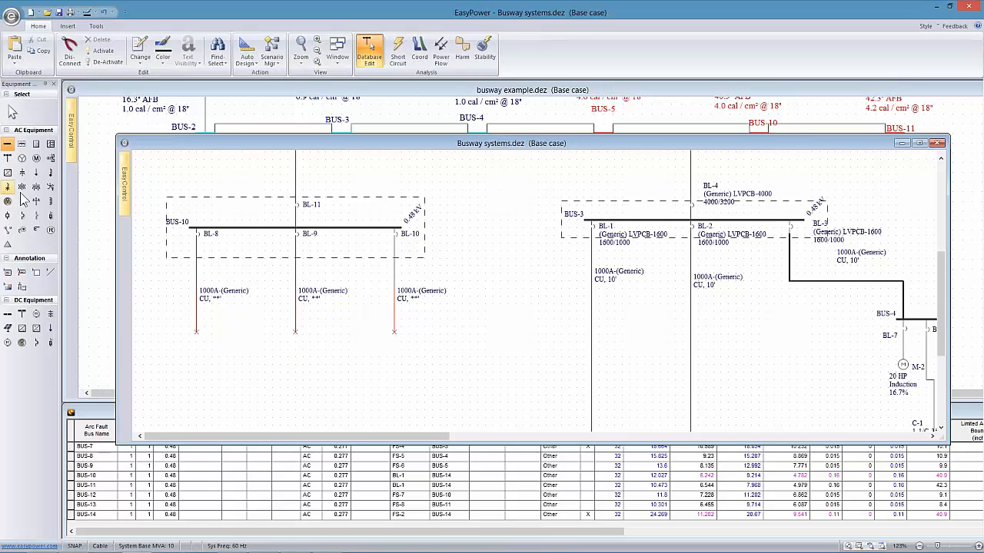
{"action": "left_click", "coordinate": [399, 333]}
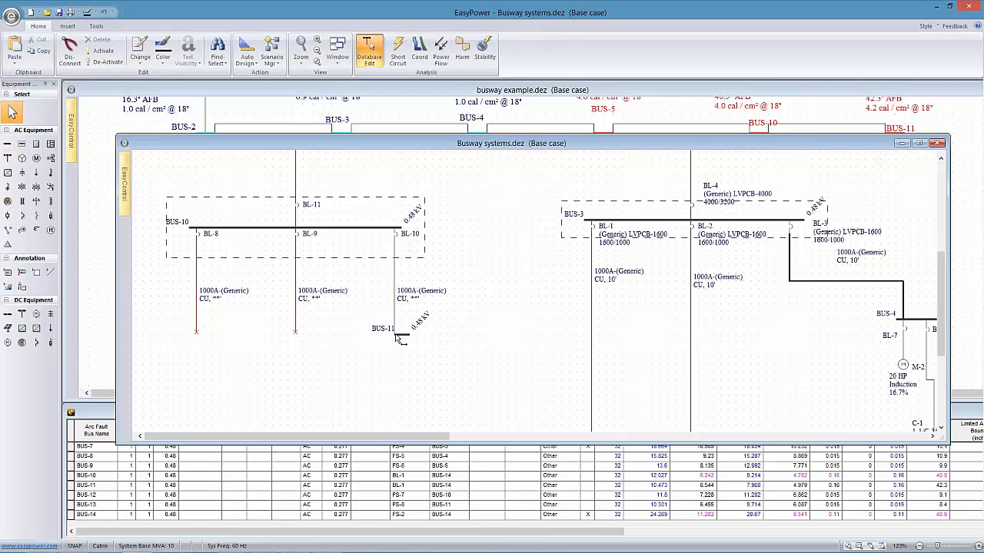
Draw a busway section from BUS-11 to the right, leaving its far end open
{"action": "scroll", "coordinate": [372, 270], "scroll_direction": "down", "scroll_amount": 2}
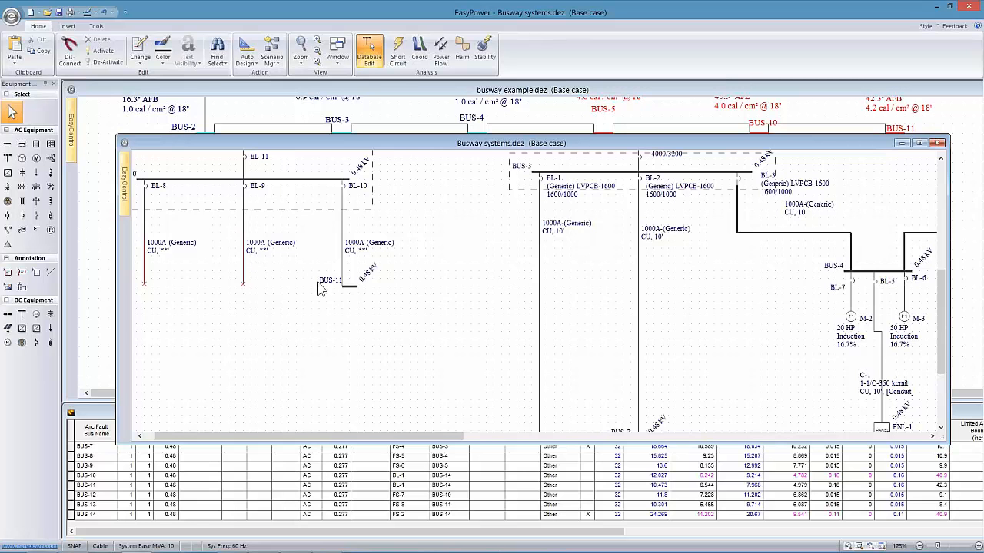
{"action": "left_click", "coordinate": [22, 201]}
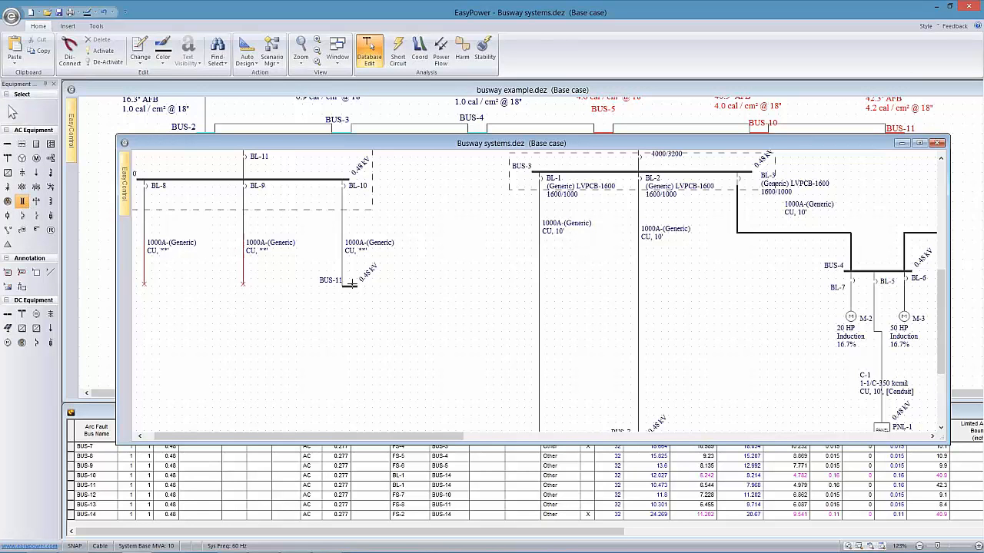
{"action": "left_click", "coordinate": [350, 285]}
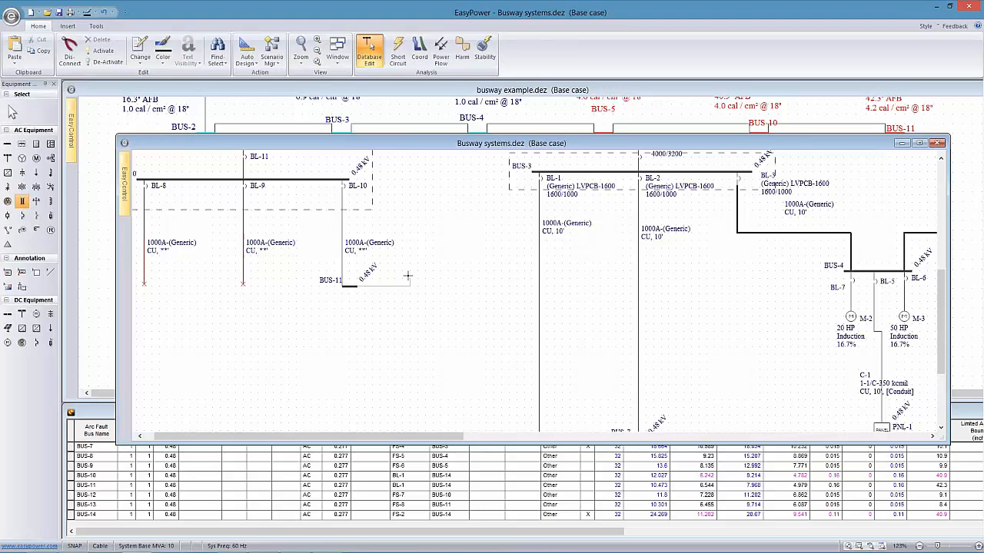
{"action": "left_click", "coordinate": [461, 278]}
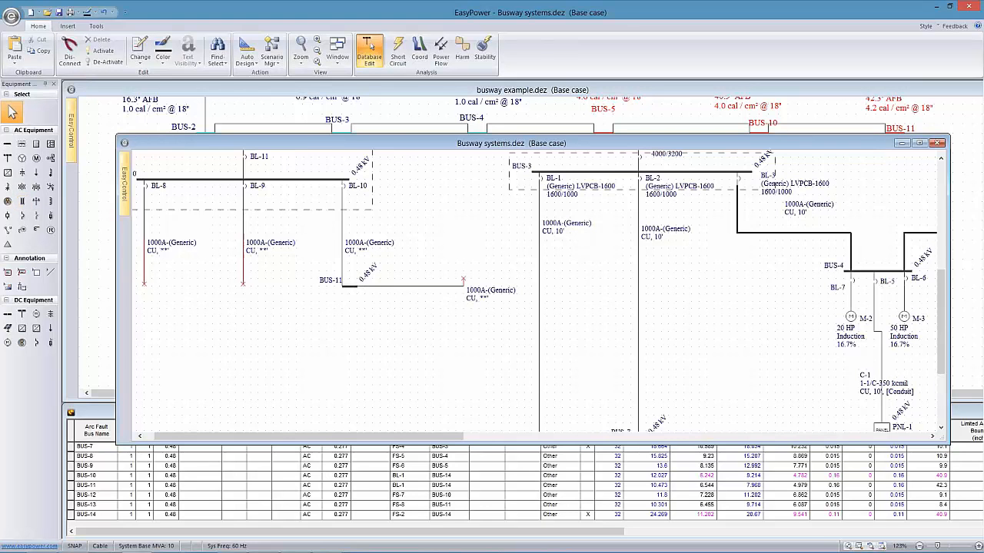
Add a bus at the open end of the busway section from BUS-11 and line it up level with BUS-11
{"action": "left_click", "coordinate": [8, 145]}
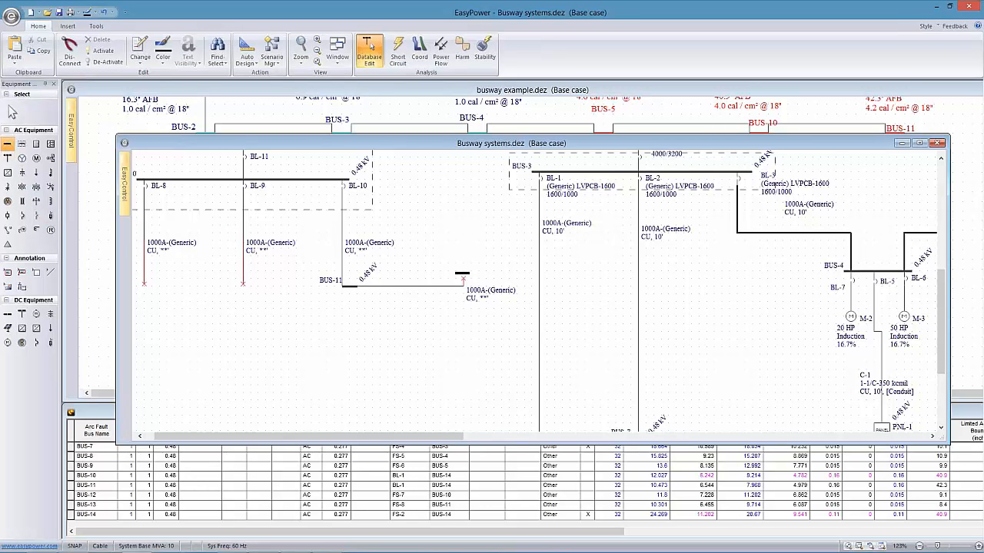
{"action": "left_click", "coordinate": [11, 112]}
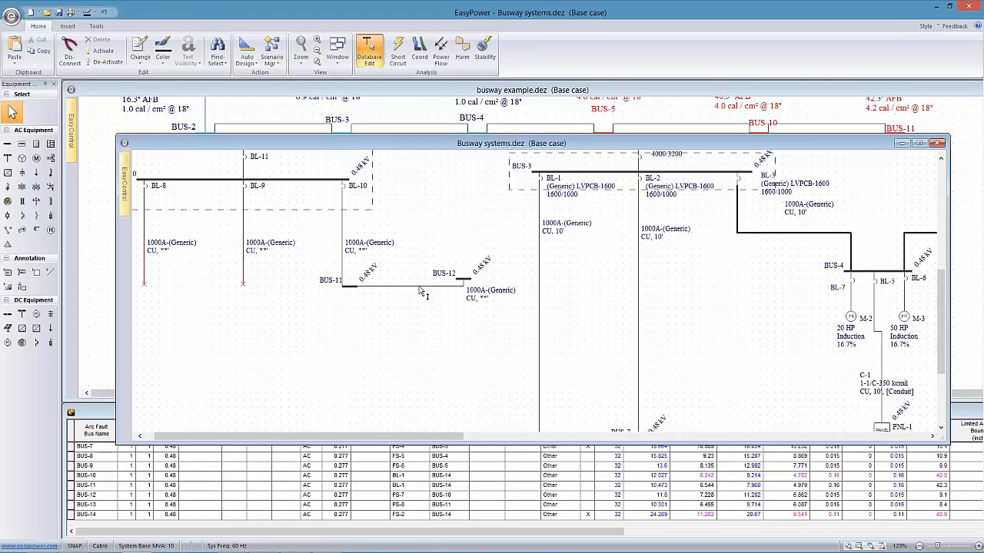
{"action": "left_click_drag", "start_coordinate": [420, 291], "coordinate": [465, 293]}
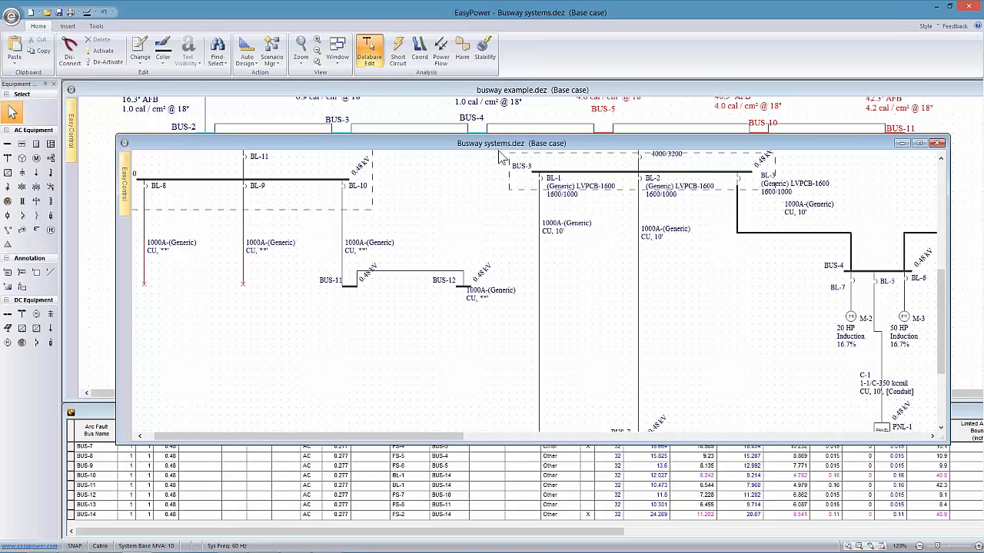
Move the Busway systems.dez window clear of busway example.dez and examine the arc flash results along the example's whole busway run
{"action": "left_click_drag", "start_coordinate": [515, 144], "coordinate": [492, 362]}
{"action": "left_click", "coordinate": [505, 286]}
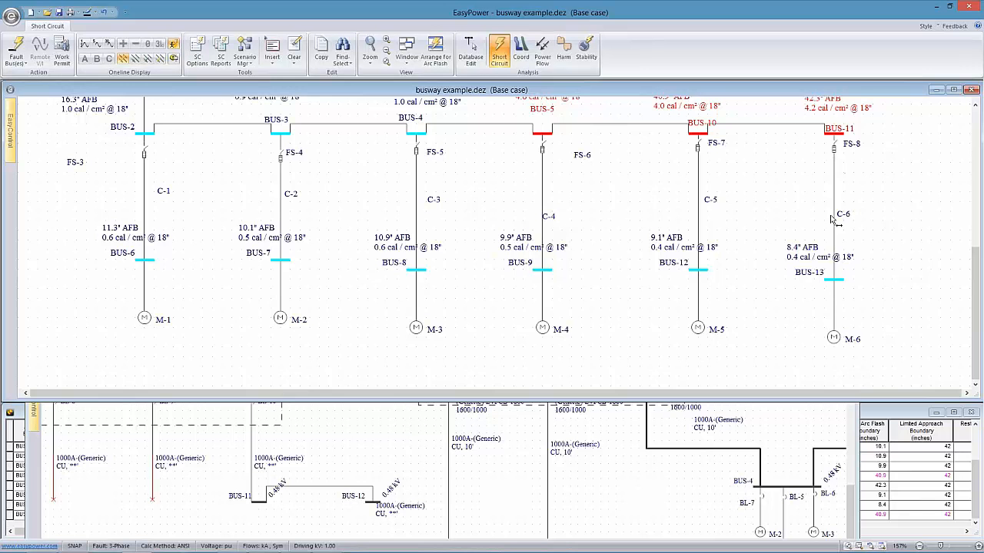
{"action": "scroll", "coordinate": [807, 183], "scroll_direction": "up", "scroll_amount": 3}
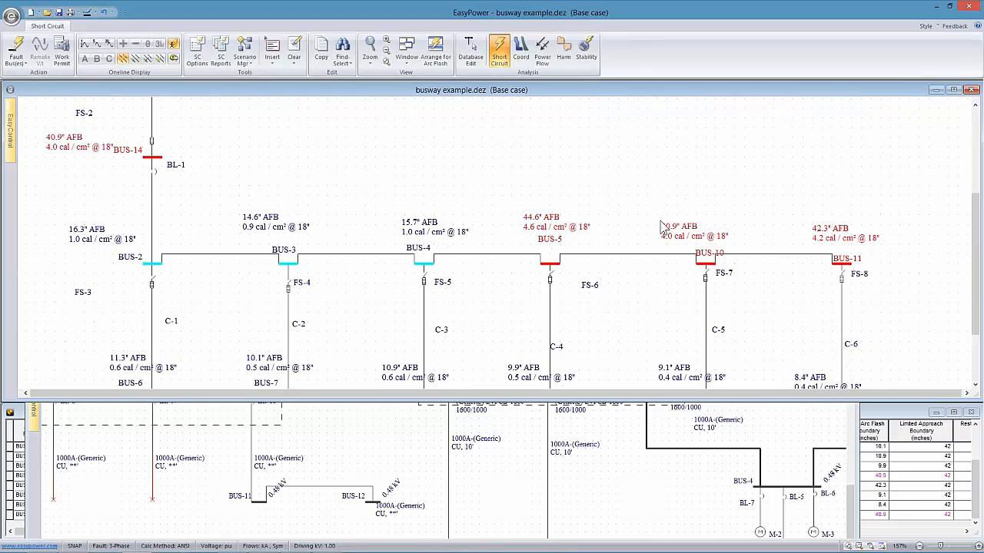
{"action": "left_click_drag", "start_coordinate": [882, 223], "coordinate": [777, 209]}
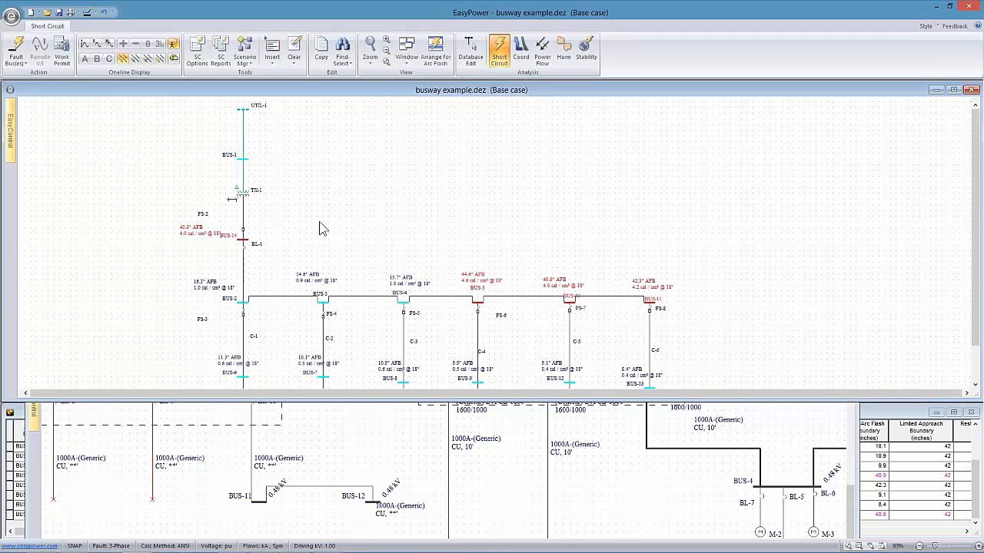
{"action": "scroll", "coordinate": [369, 240], "scroll_direction": "down", "scroll_amount": 2}
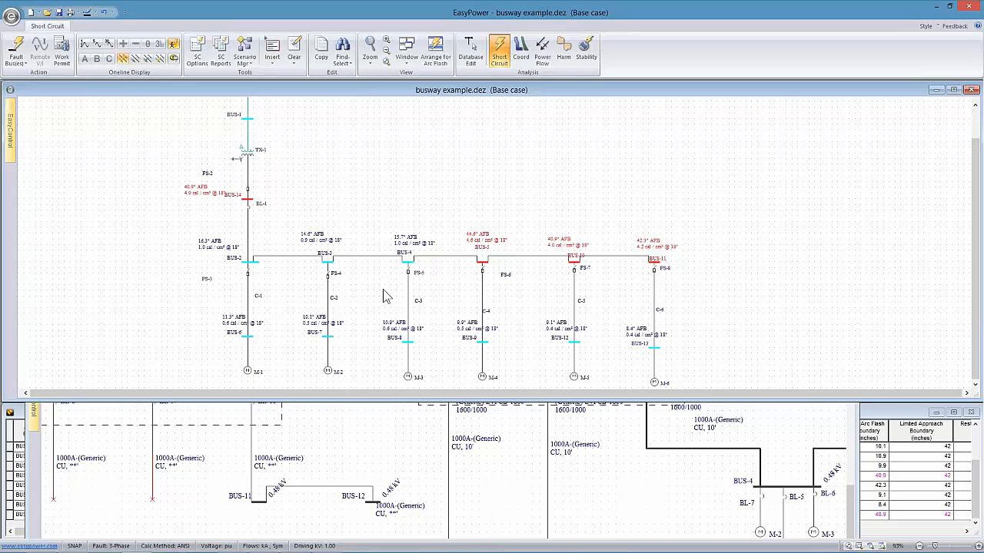
{"action": "scroll", "coordinate": [462, 307], "scroll_direction": "up", "scroll_amount": 3}
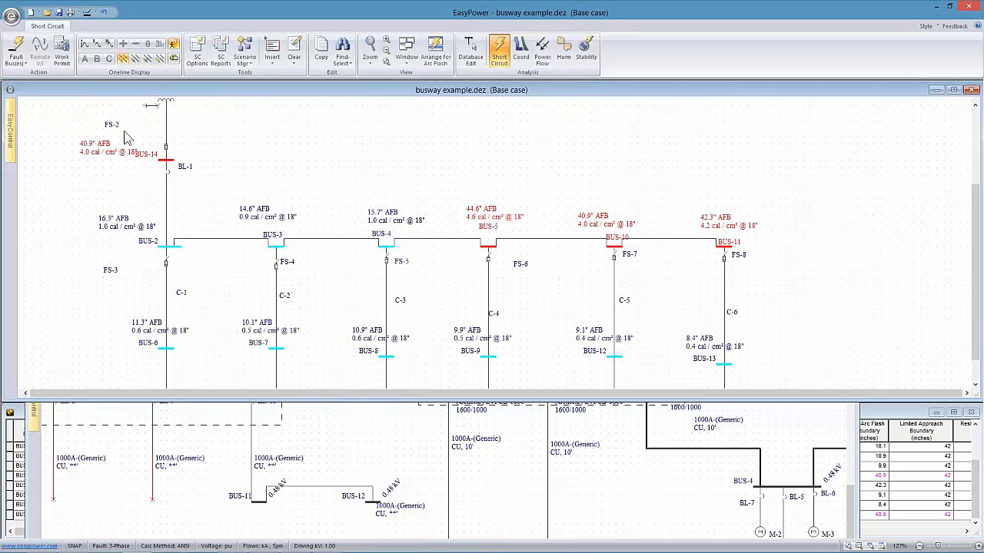
Move BUS-14's arc flash result text away from the bus name so the two no longer overlap
{"action": "left_click_drag", "start_coordinate": [111, 147], "coordinate": [98, 151]}
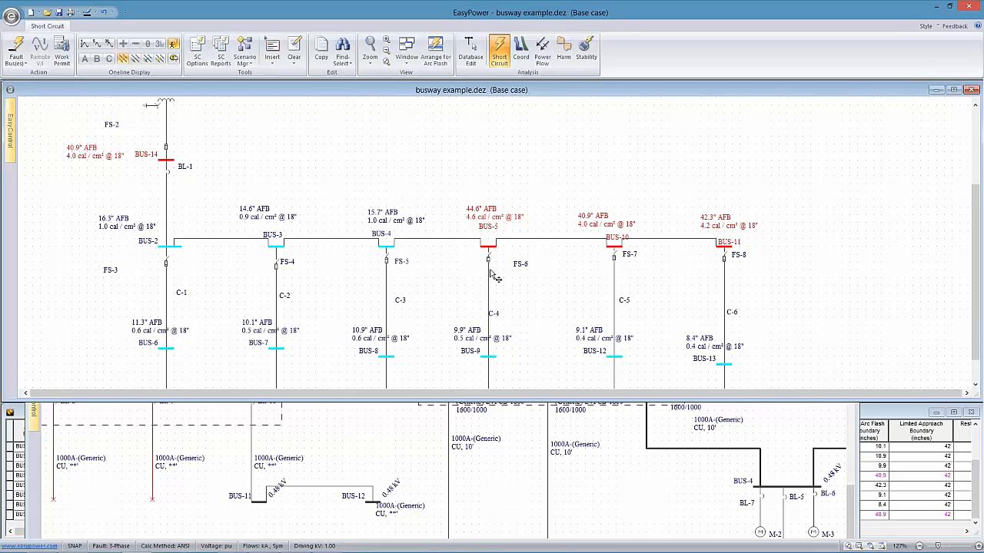
{"action": "left_click_drag", "start_coordinate": [490, 272], "coordinate": [482, 225]}
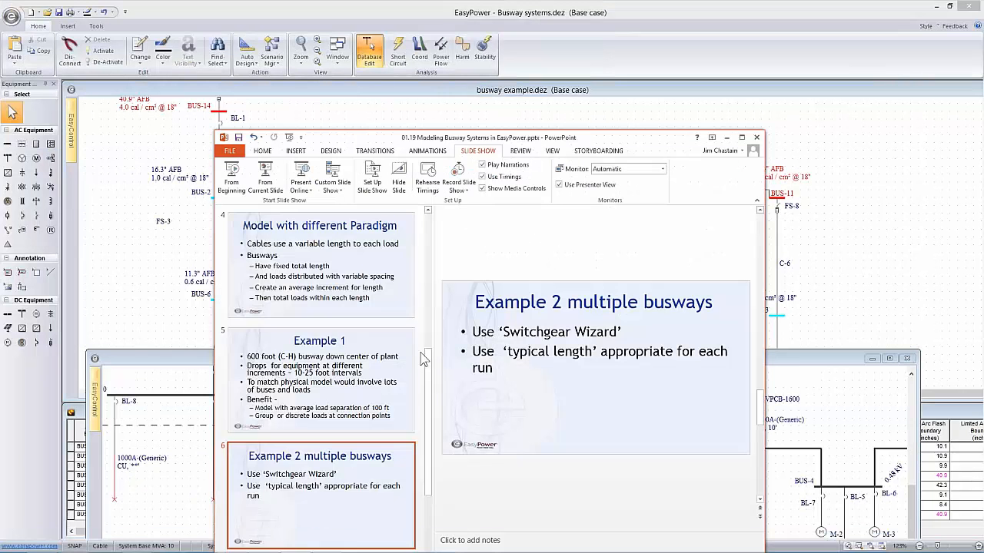
Switch to the PowerPoint presentation and start the slide show from the EasyPower Resources slide
{"action": "scroll", "coordinate": [423, 359], "scroll_direction": "down", "scroll_amount": 3}
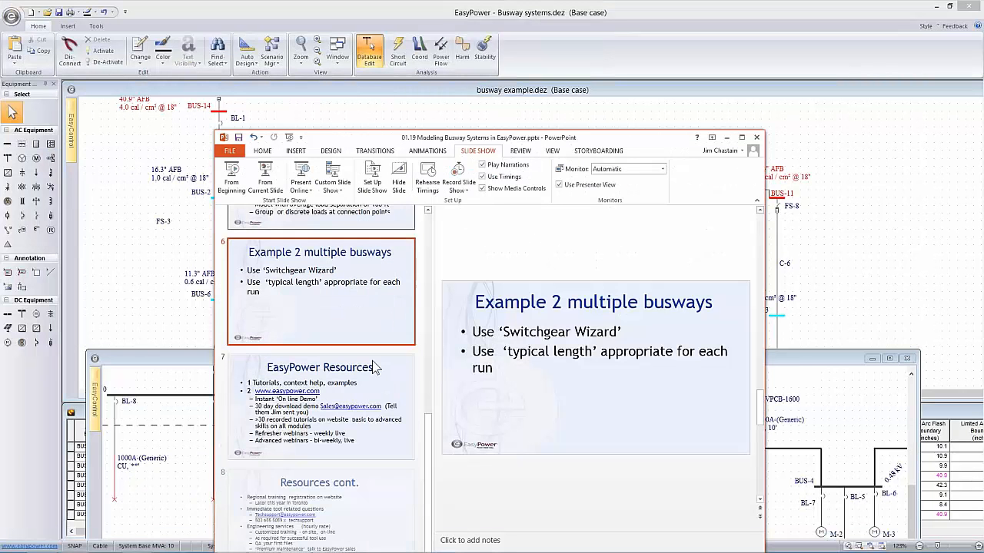
{"action": "left_click", "coordinate": [377, 368]}
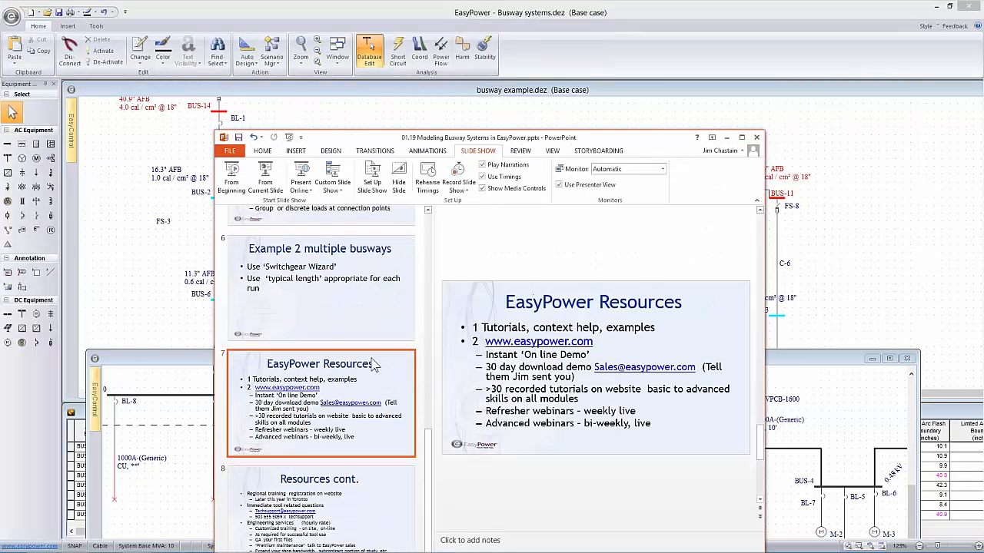
{"action": "left_click", "coordinate": [255, 171]}
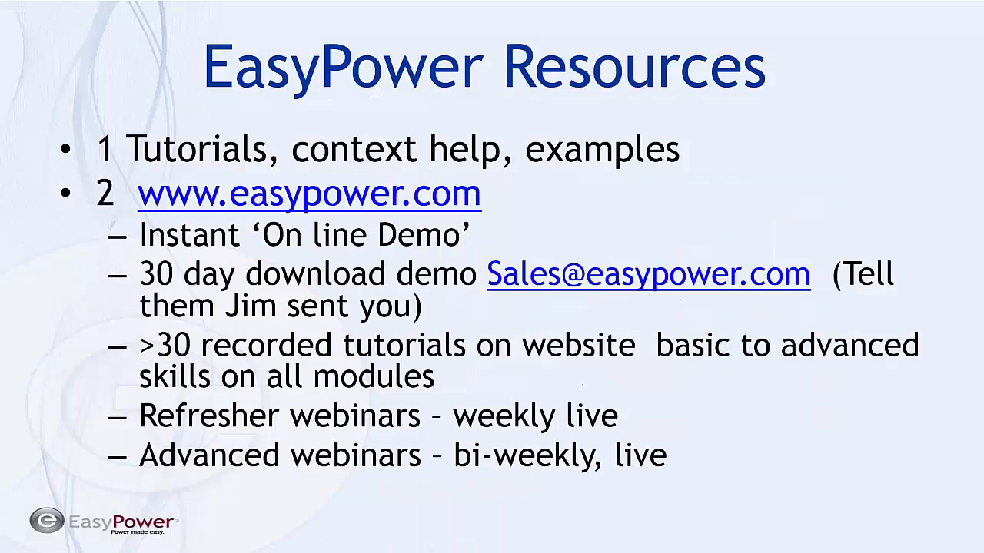